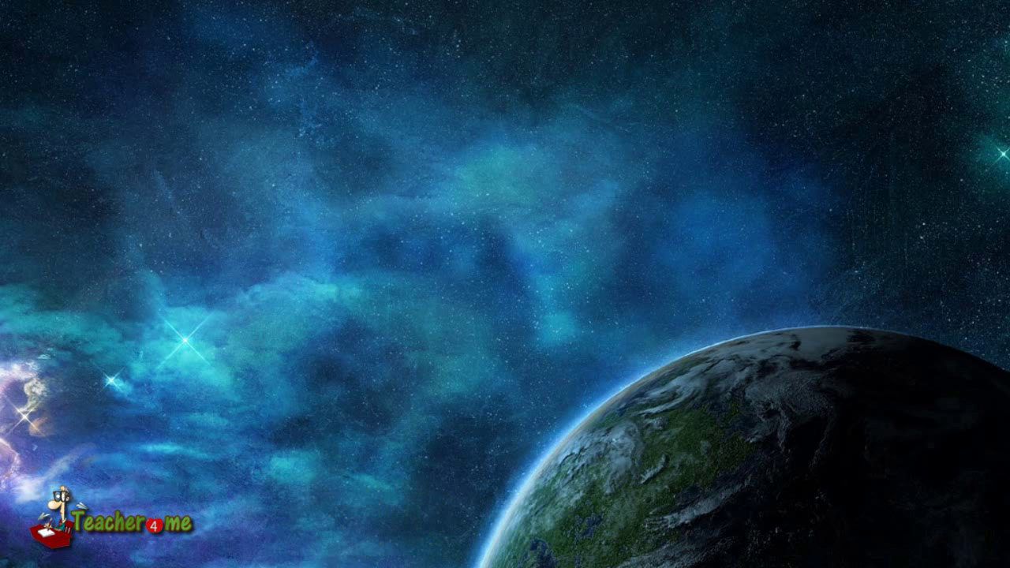
Look over the FileTypesMan download options on the NirSoft page in Firefox, including the x64 version
left_click(457, 381)
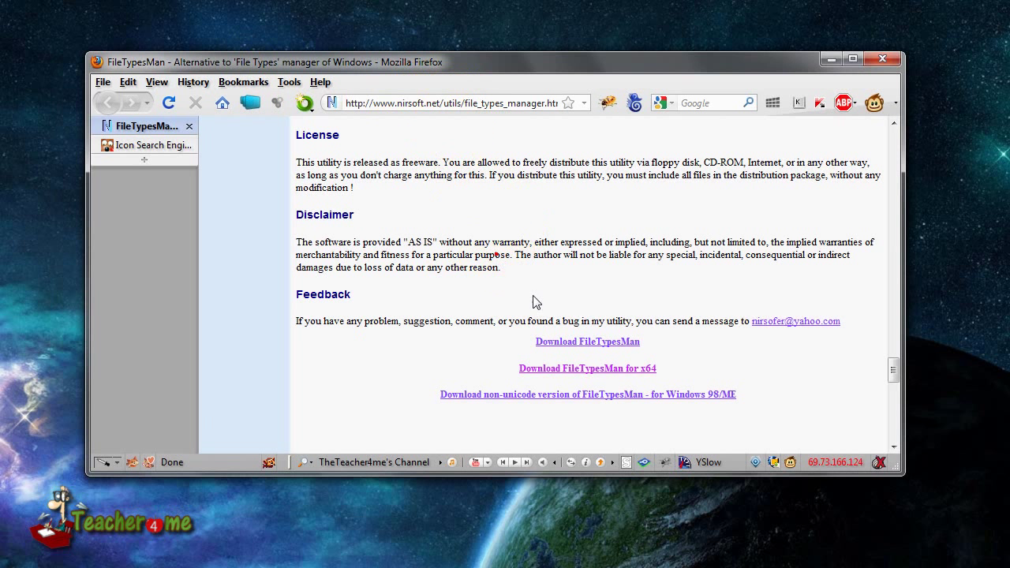
scroll(584, 344, "down", 2)
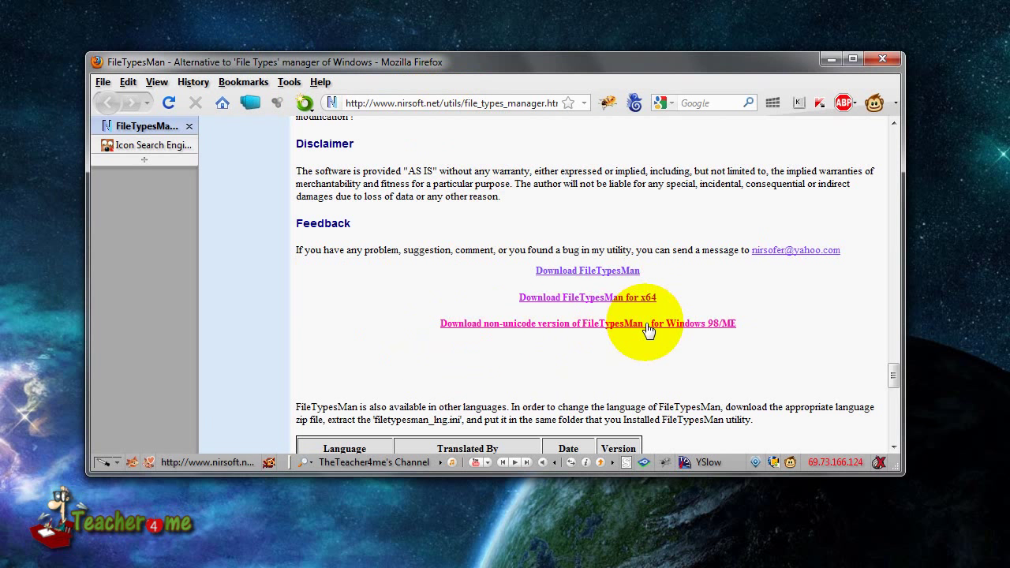
scroll(530, 418, "down", 5)
scroll(527, 410, "up", 6)
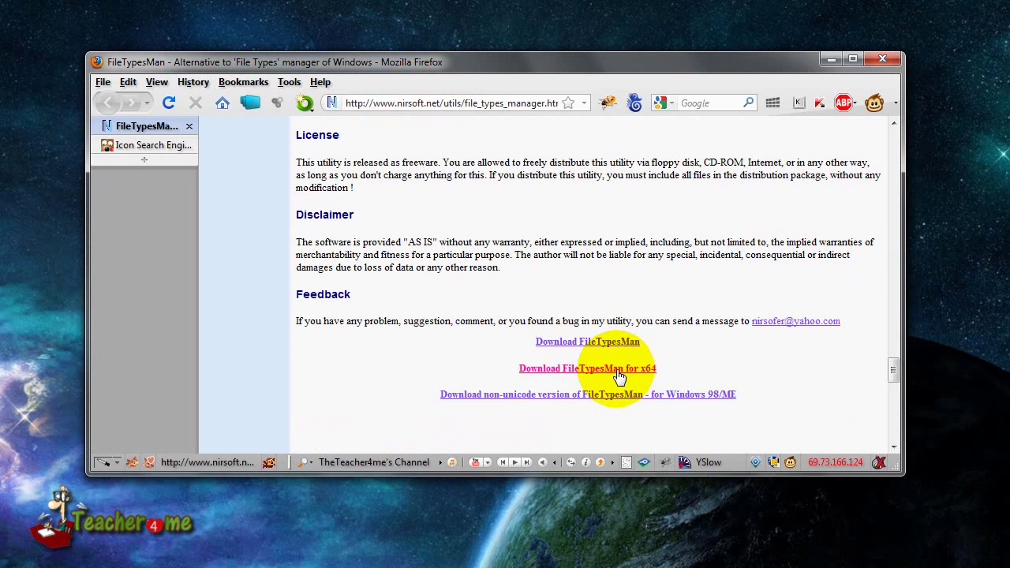
left_click(822, 63)
Reposition FileTypesMan.exe on the desktop and launch it to load the list of file types
left_click_drag(439, 349, 239, 354)
left_click(272, 389)
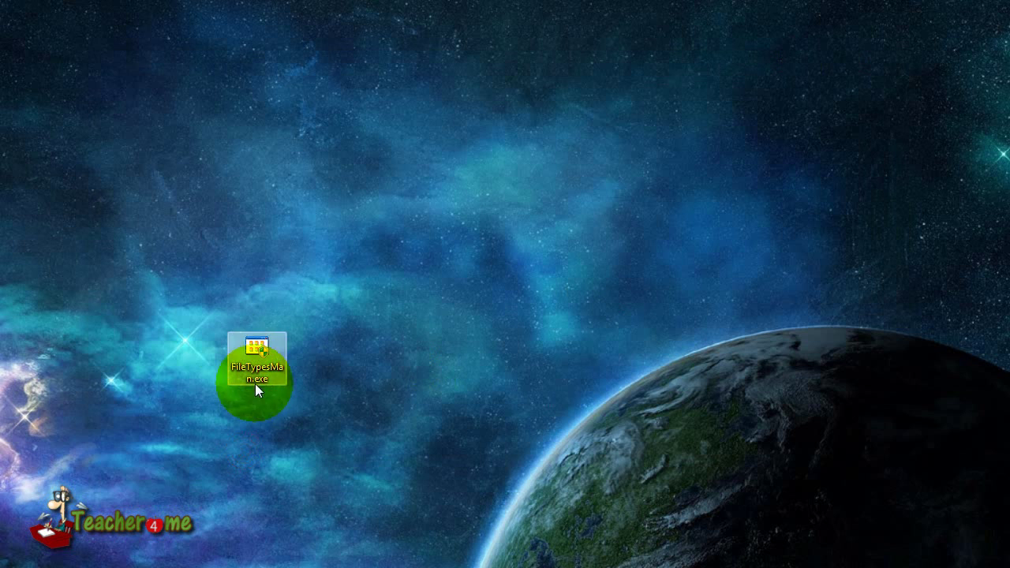
double_click(260, 357)
double_click(260, 357)
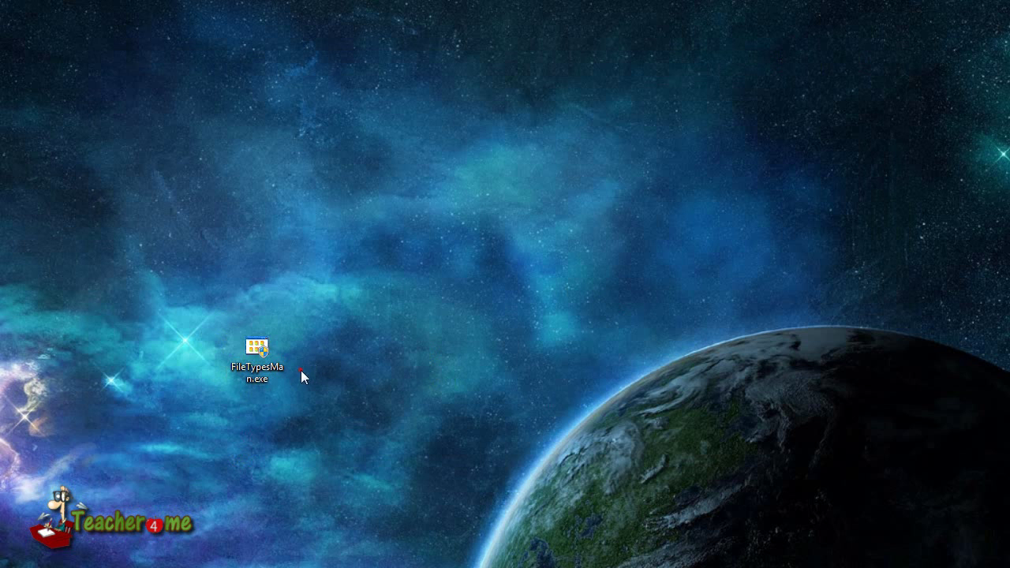
left_click(431, 491)
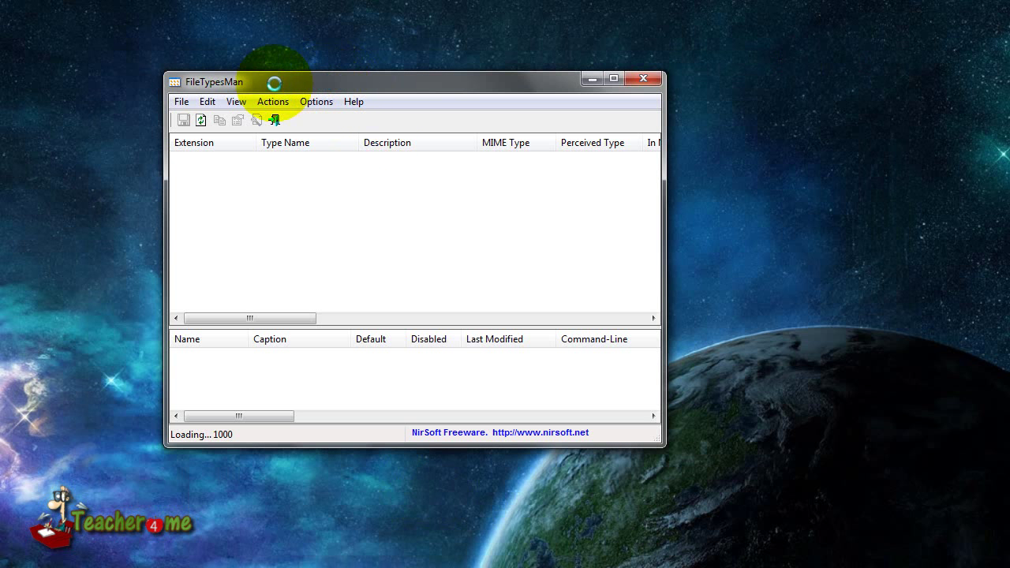
left_click(12, 293)
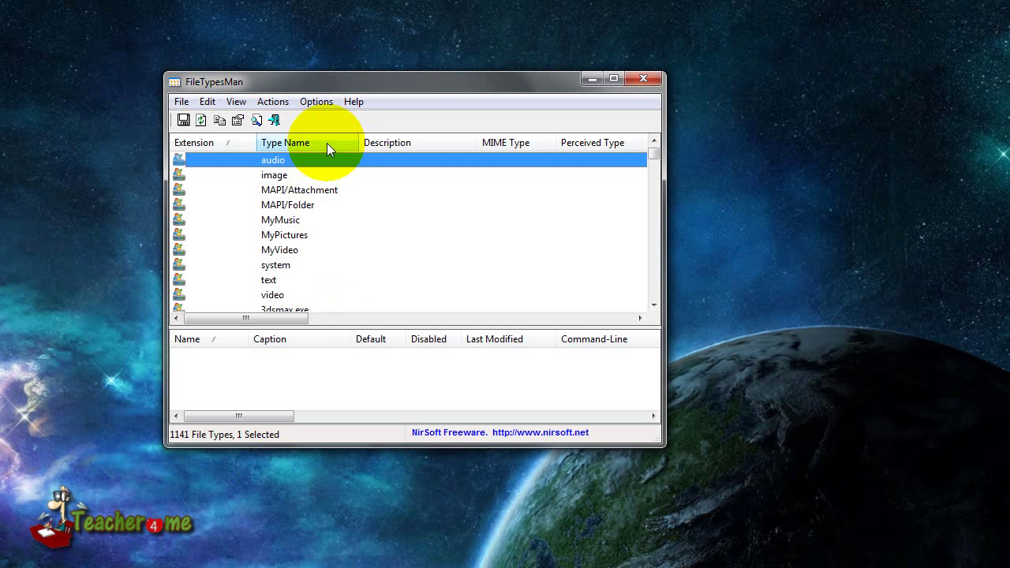
left_click_drag(330, 82, 362, 75)
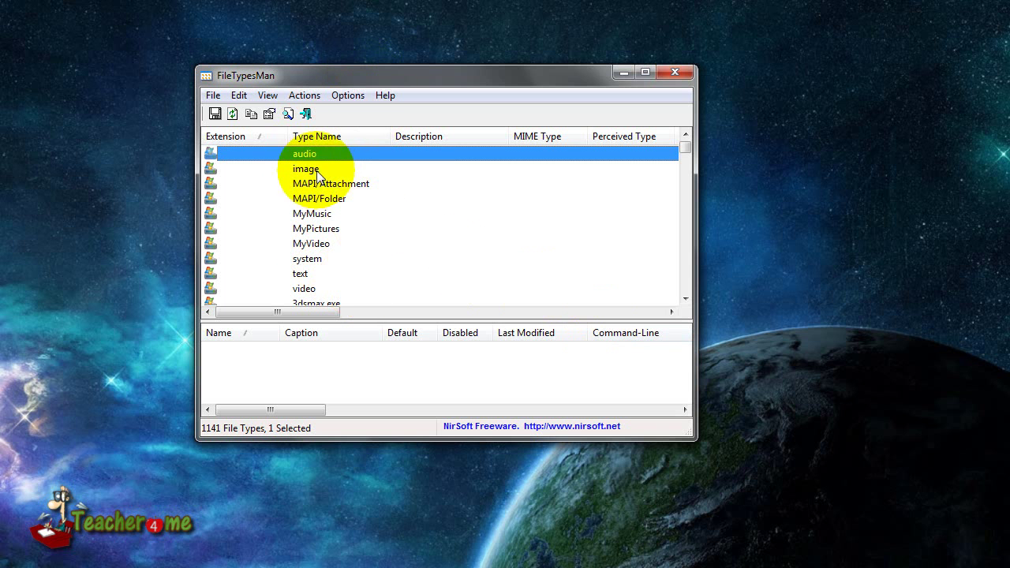
left_click(286, 115)
left_click_drag(398, 207, 466, 169)
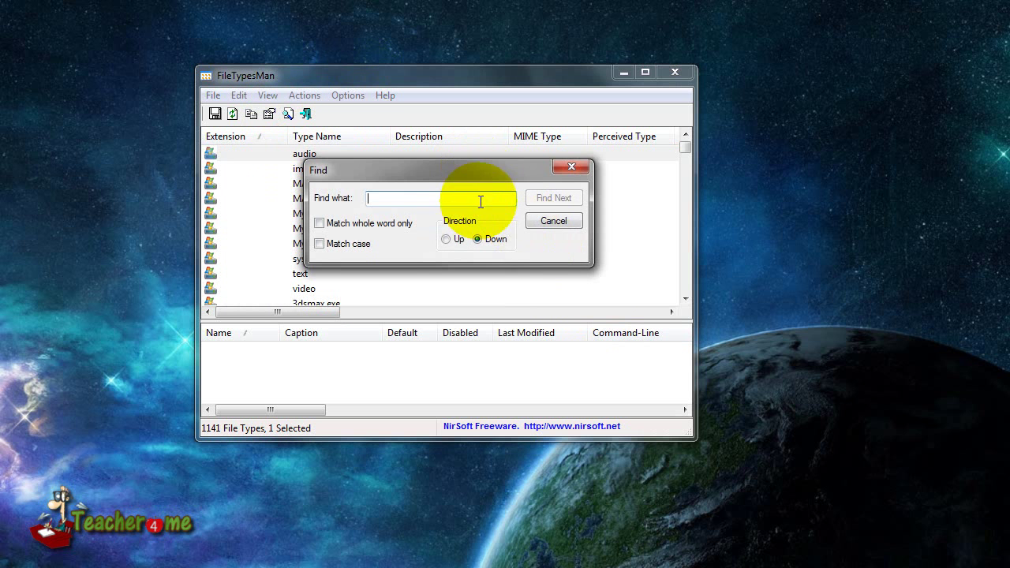
left_click(553, 221)
Select the .zip extension near the end of the file types list
left_click_drag(689, 163, 687, 316)
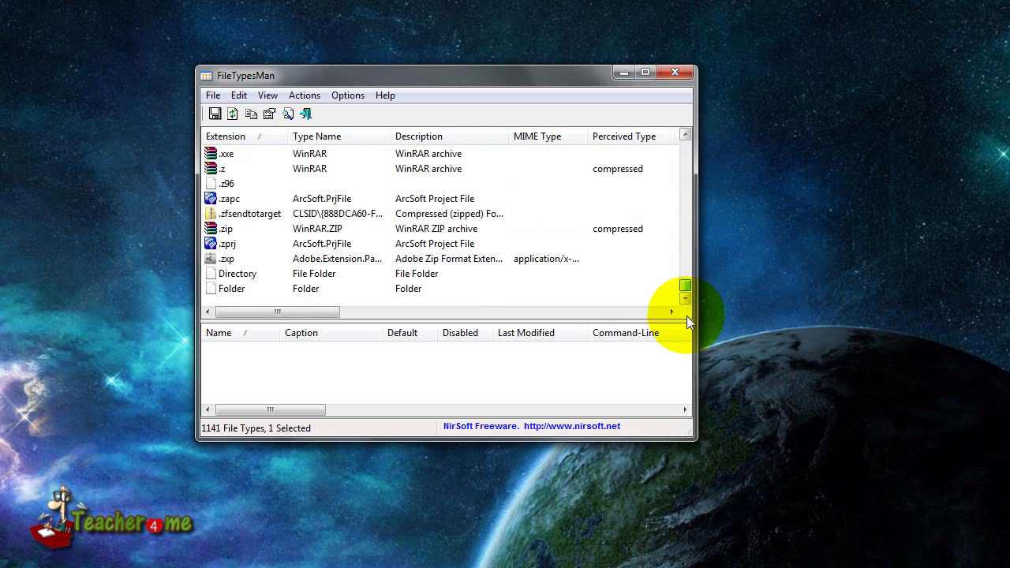
left_click(225, 230)
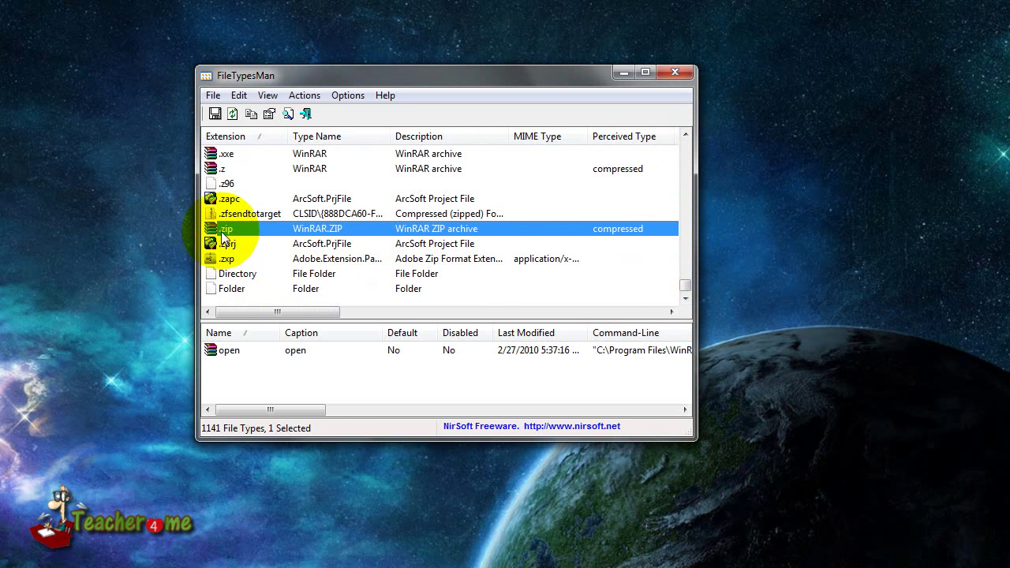
left_click_drag(304, 83, 365, 69)
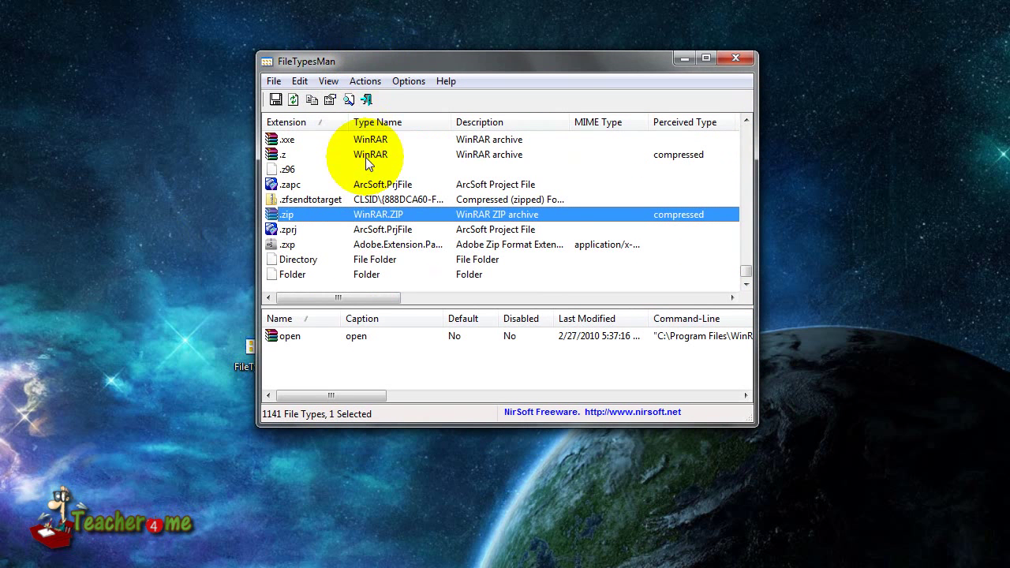
right_click(322, 218)
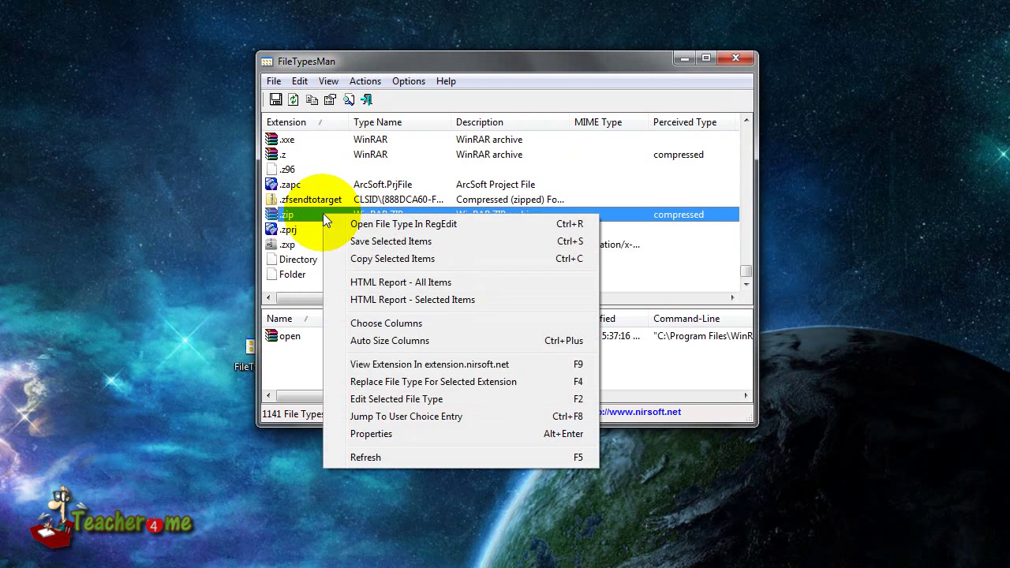
left_click(293, 212)
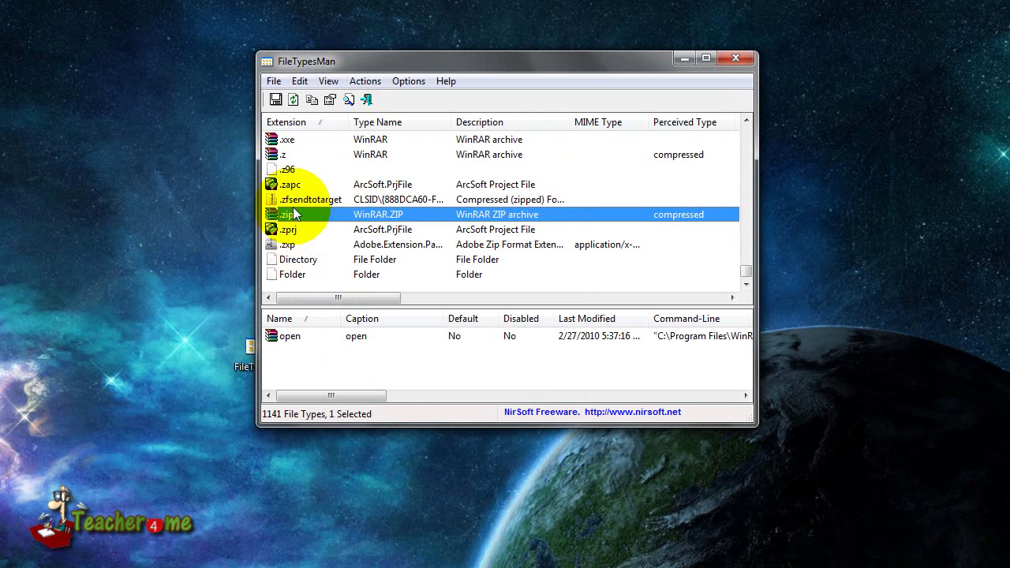
Switch to the tut folder and examine its icon files, especially zip.ico
left_click(80, 302)
left_click_drag(365, 70, 476, 64)
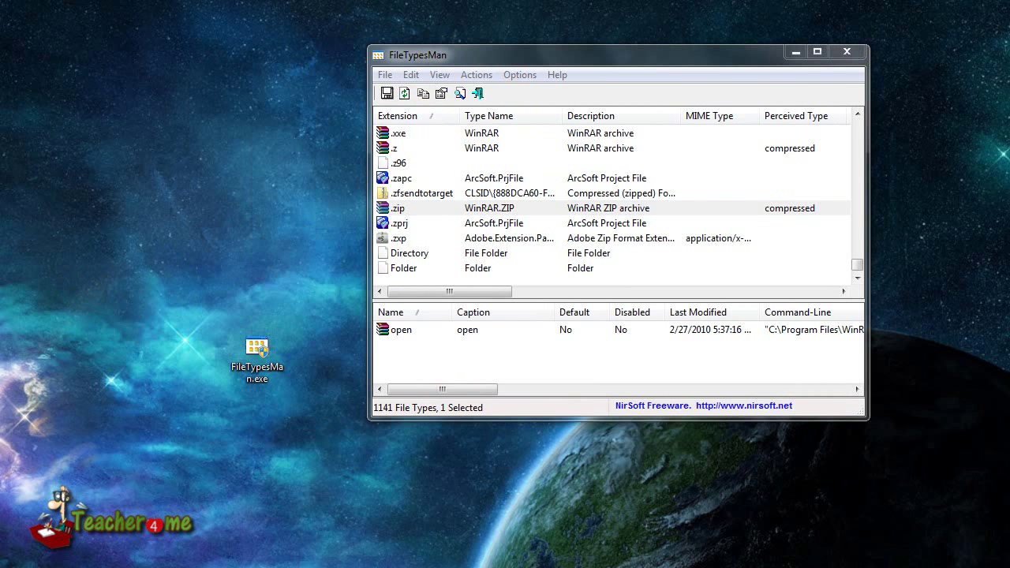
left_click_drag(135, 326, 256, 182)
left_click(389, 307)
left_click_drag(365, 193, 190, 111)
left_click(196, 232)
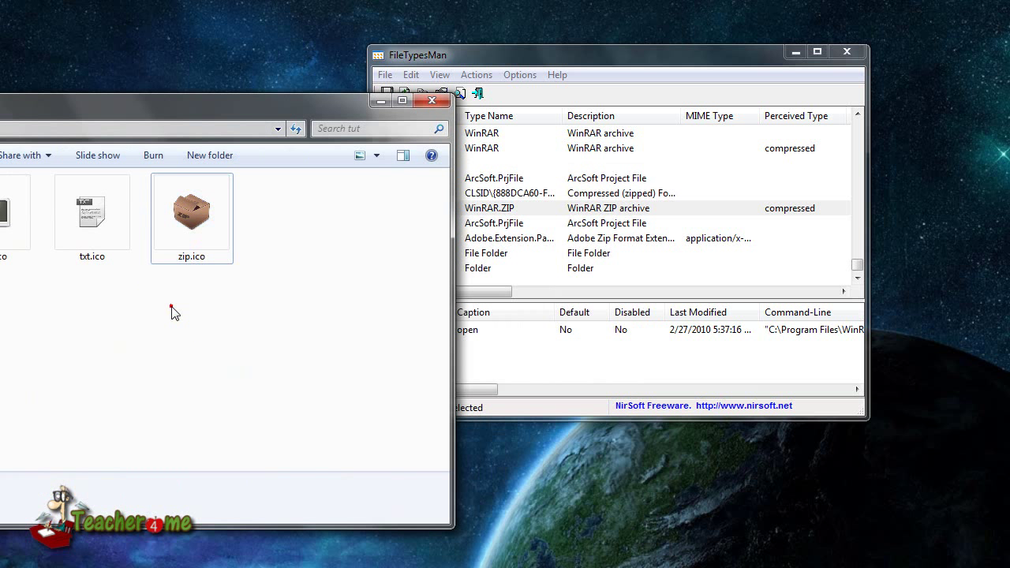
left_click(181, 316)
left_click(197, 239)
left_click(196, 237)
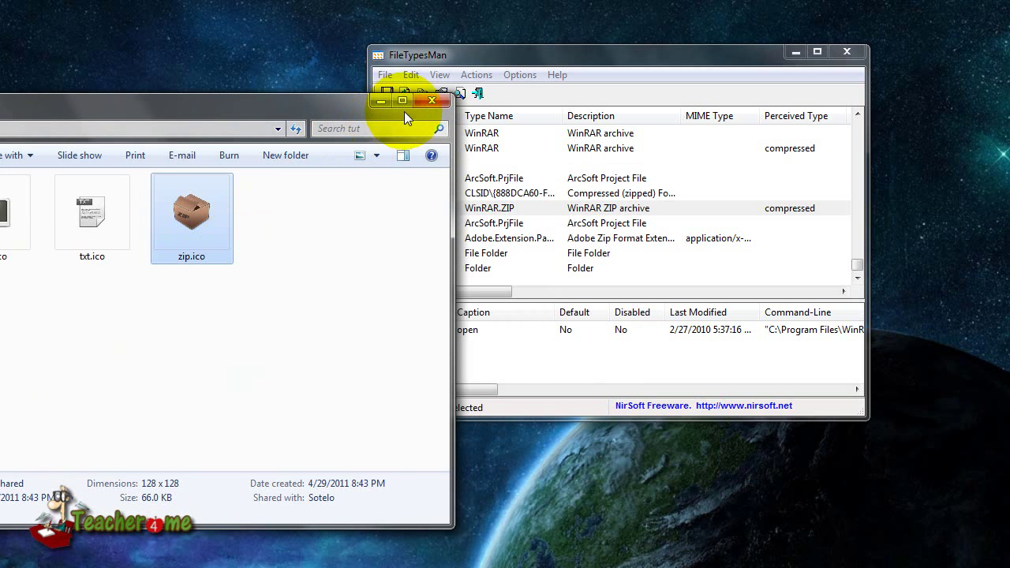
left_click(421, 102)
Switch to Firefox and view the FindIcons site as a source for downloadable icons
left_click(225, 290)
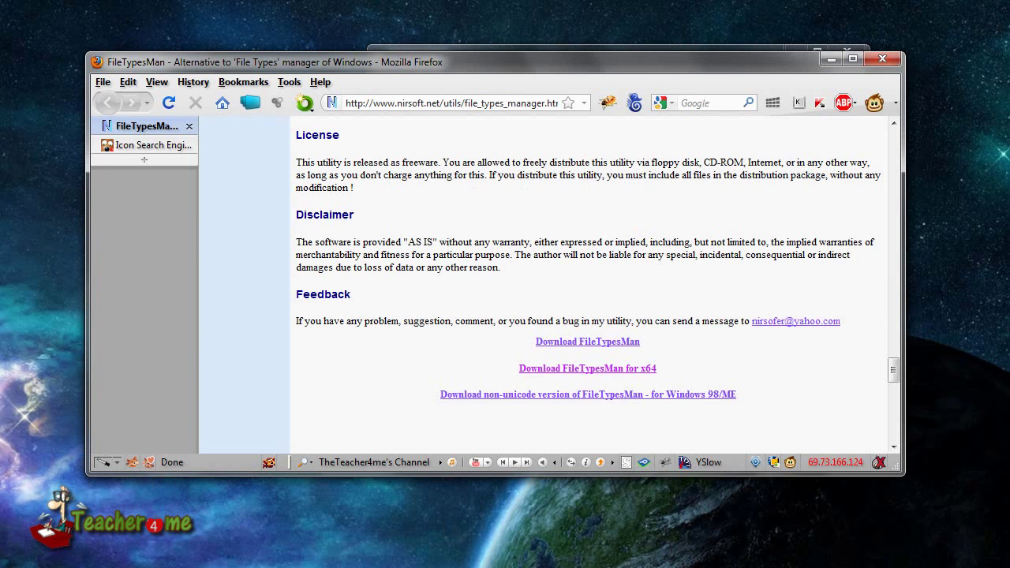
left_click(142, 150)
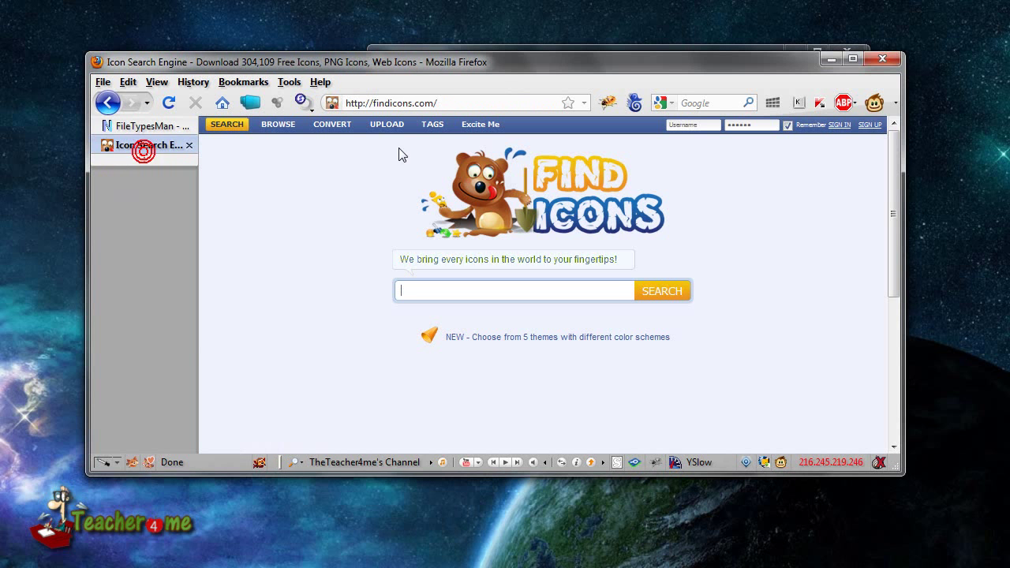
left_click_drag(419, 64, 332, 73)
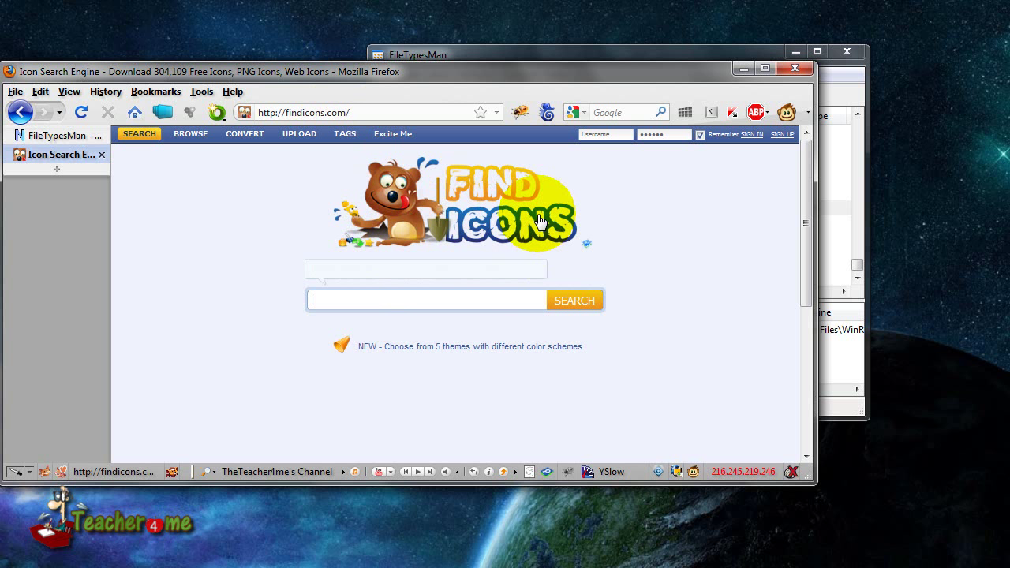
left_click(513, 300)
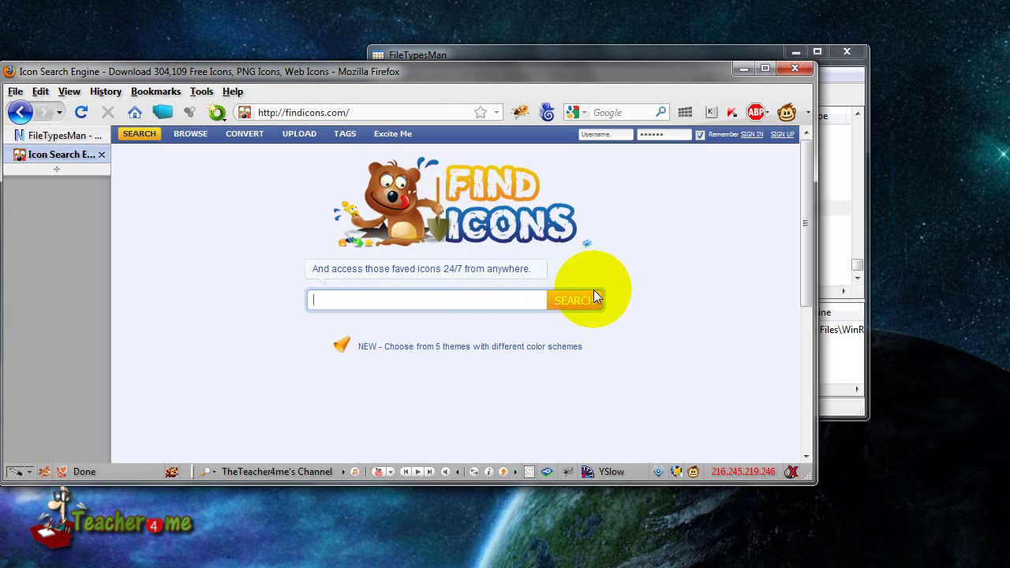
left_click(742, 69)
Return to FileTypesMan and open the selected .zip file type for editing
left_click_drag(633, 61, 591, 58)
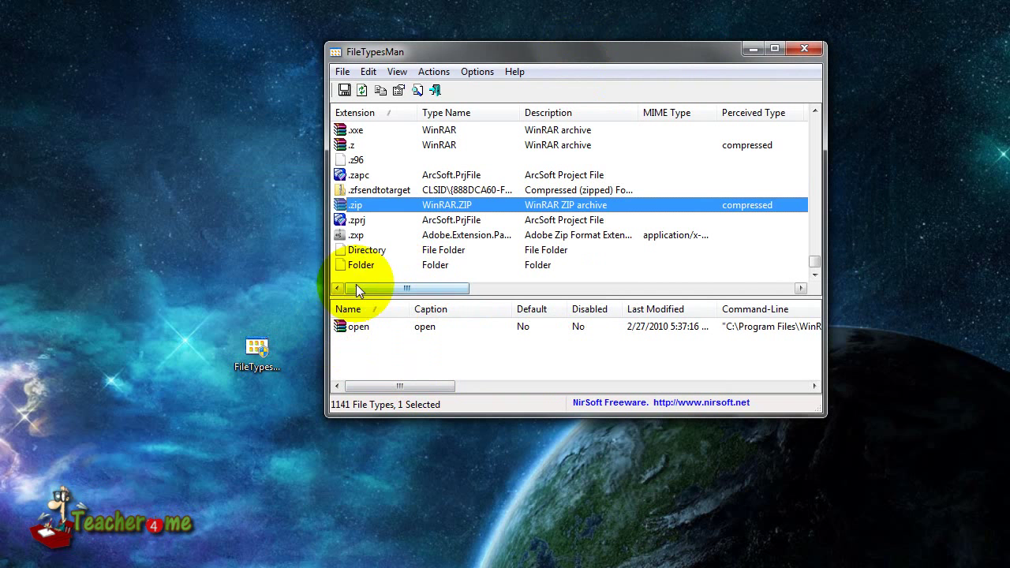
left_click(195, 269)
left_click(264, 212)
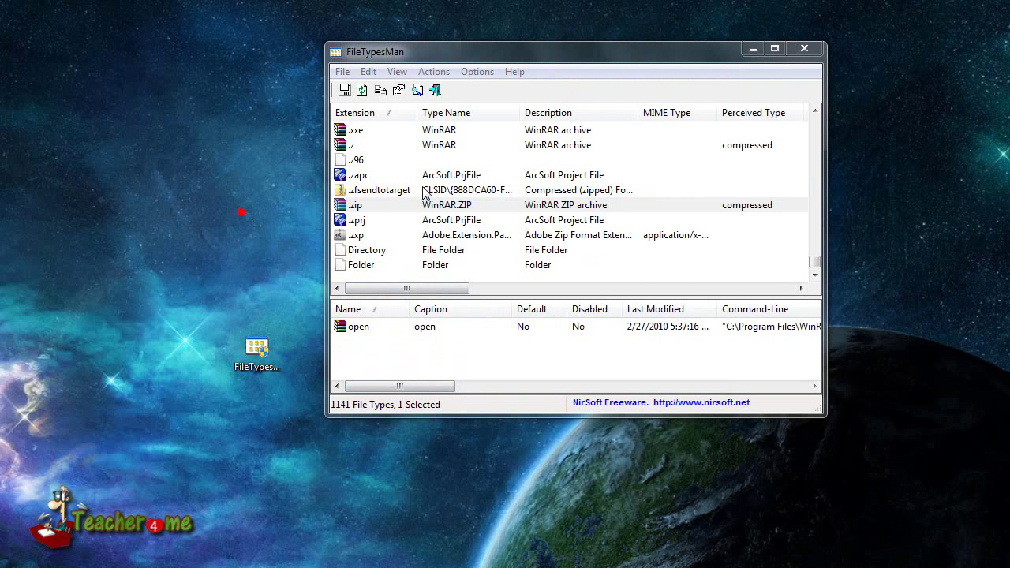
left_click(378, 207)
left_click(374, 218)
left_click(373, 206)
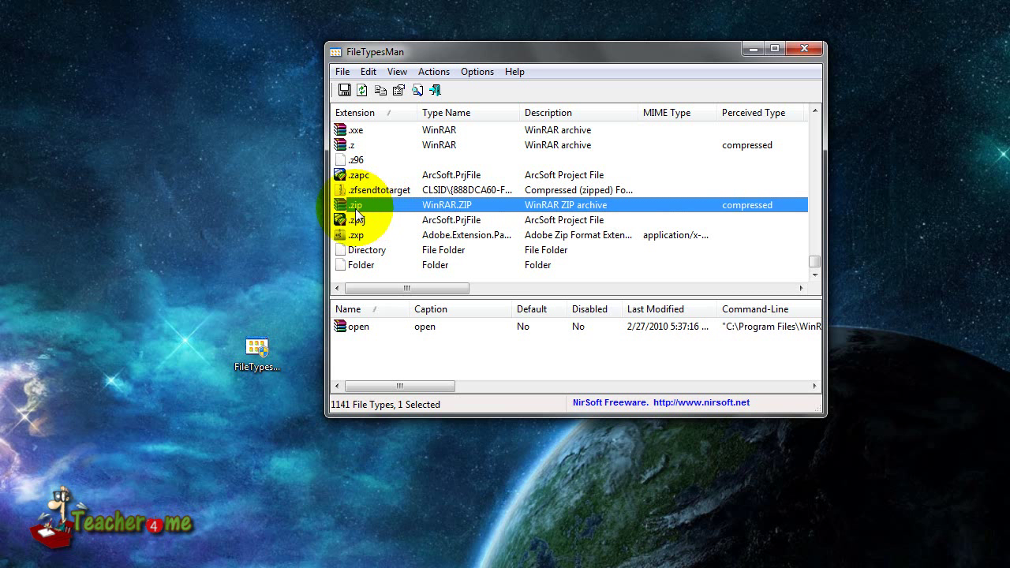
right_click(397, 202)
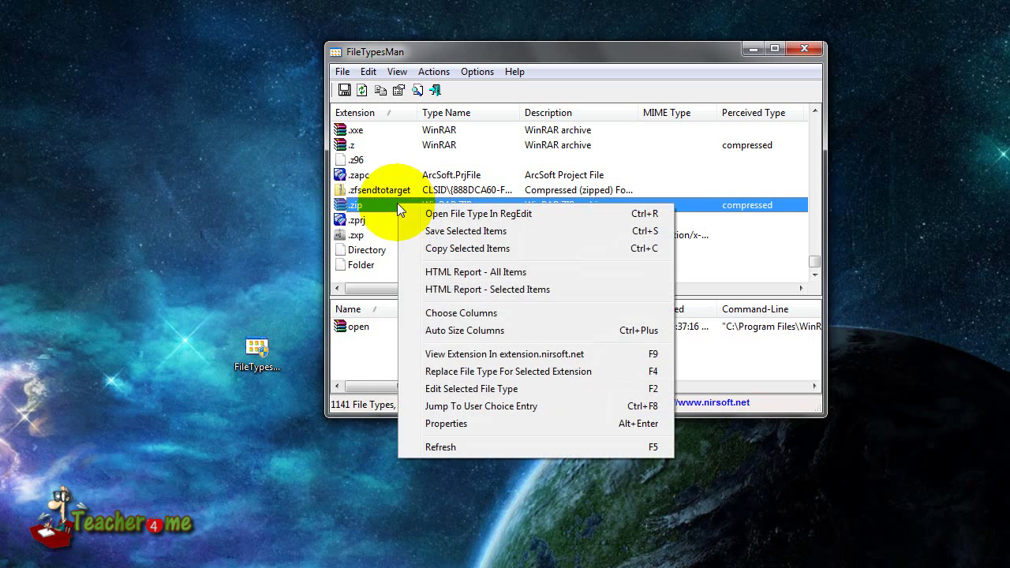
left_click(429, 389)
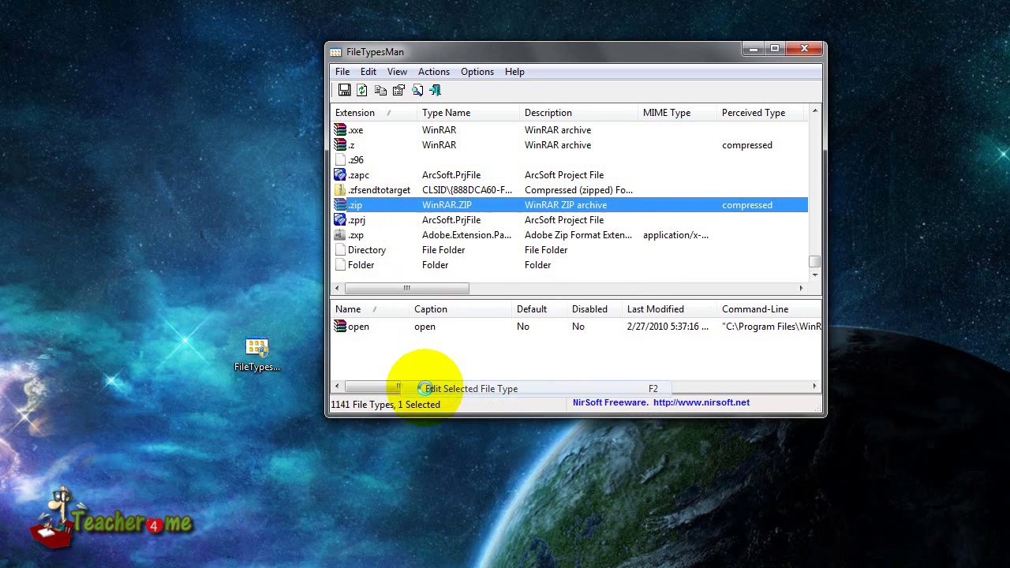
left_click_drag(434, 262, 264, 15)
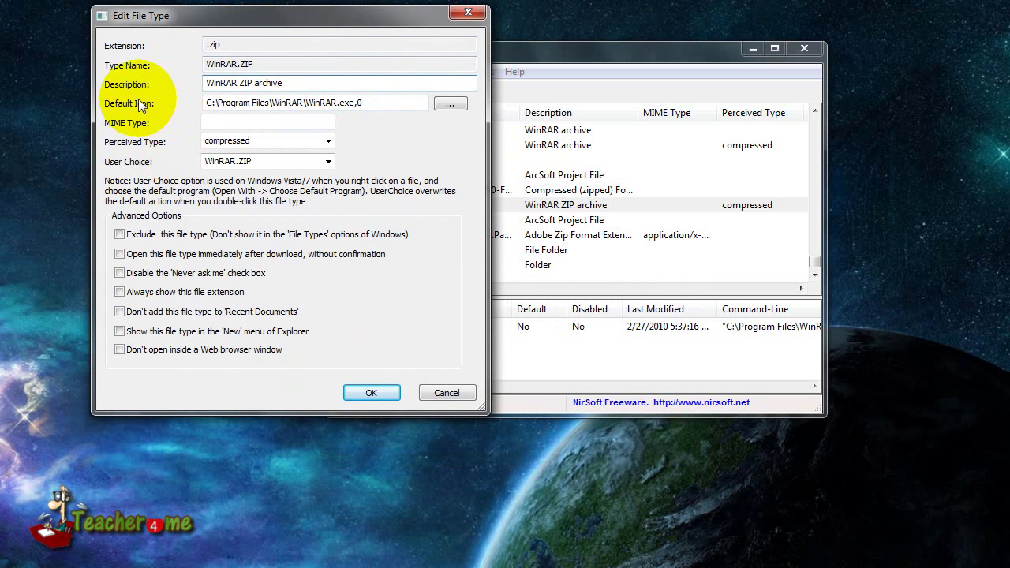
Change the .zip default icon to zip.ico from the tut folder and save the file type
left_click(450, 103)
left_click_drag(259, 90, 295, 90)
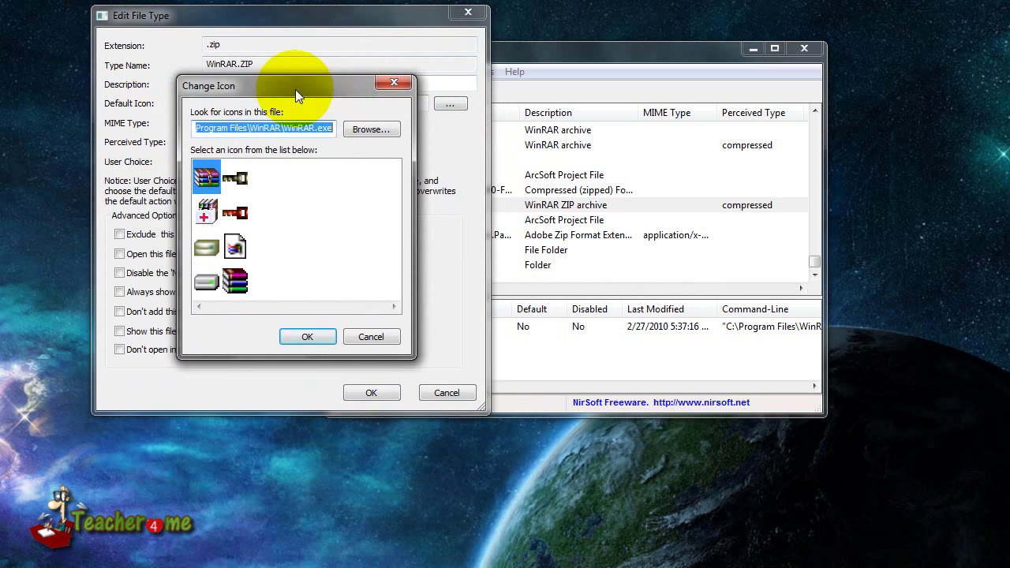
left_click(360, 128)
left_click_drag(369, 116, 294, 88)
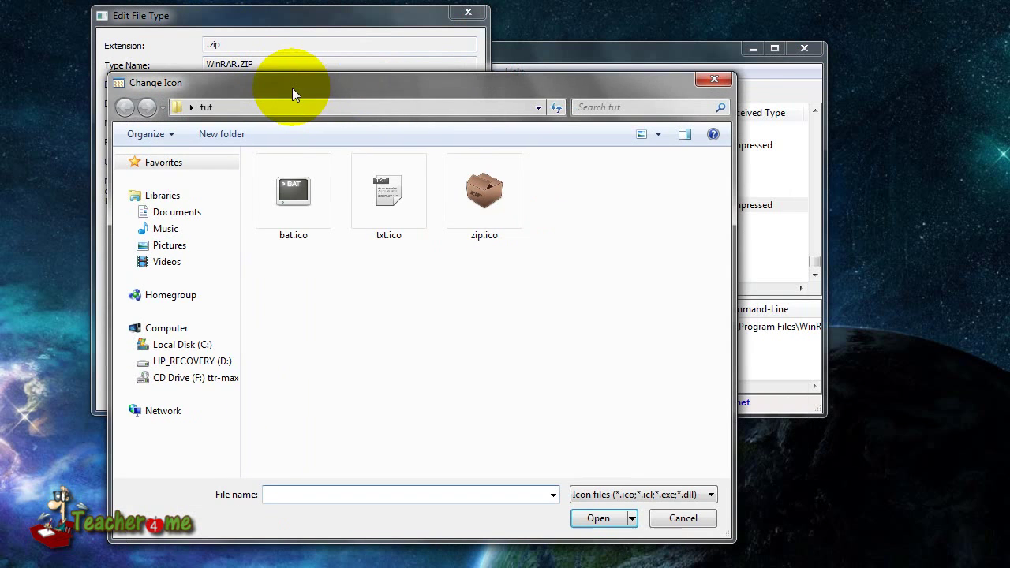
left_click(123, 162)
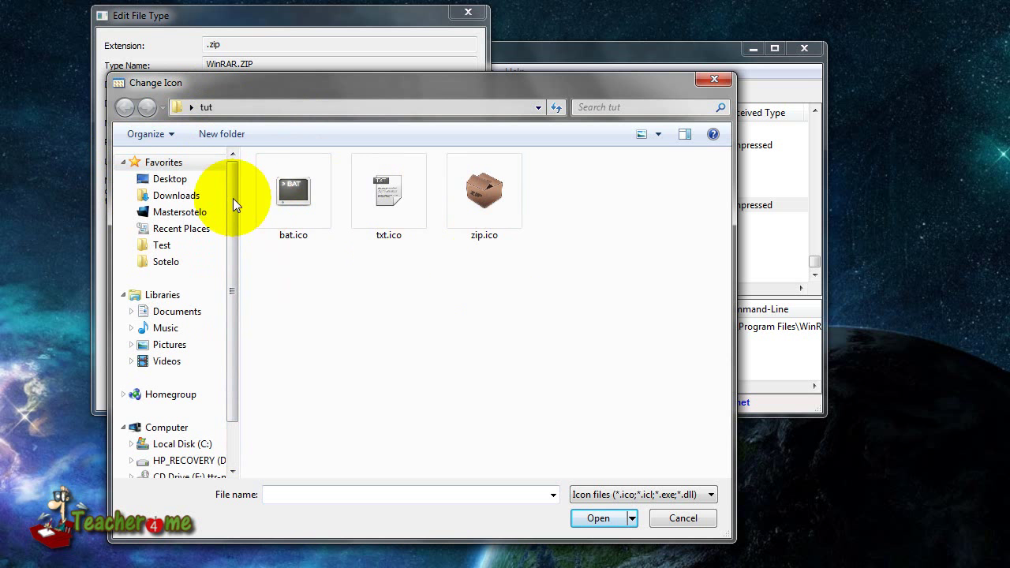
left_click(481, 216)
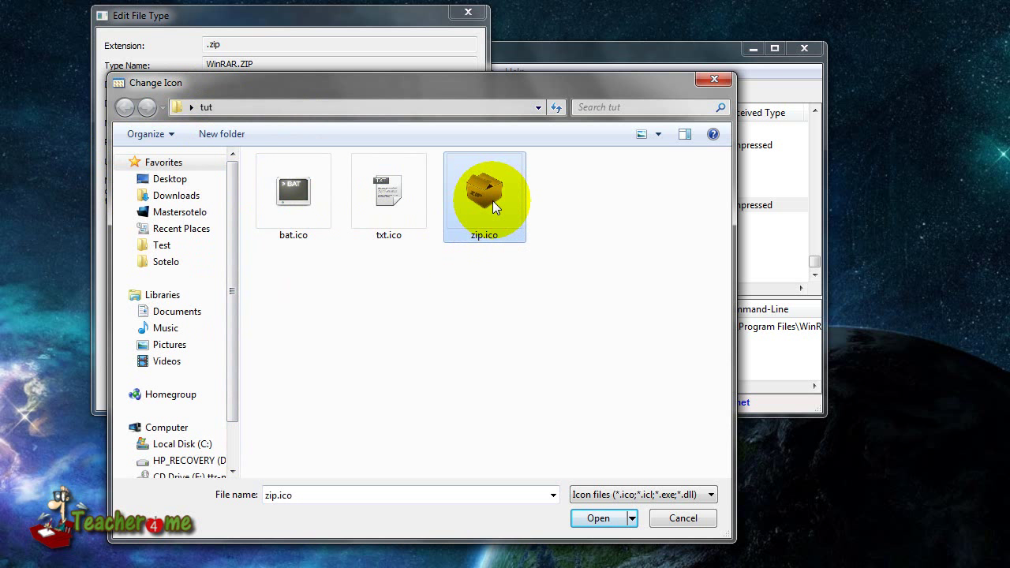
left_click(597, 519)
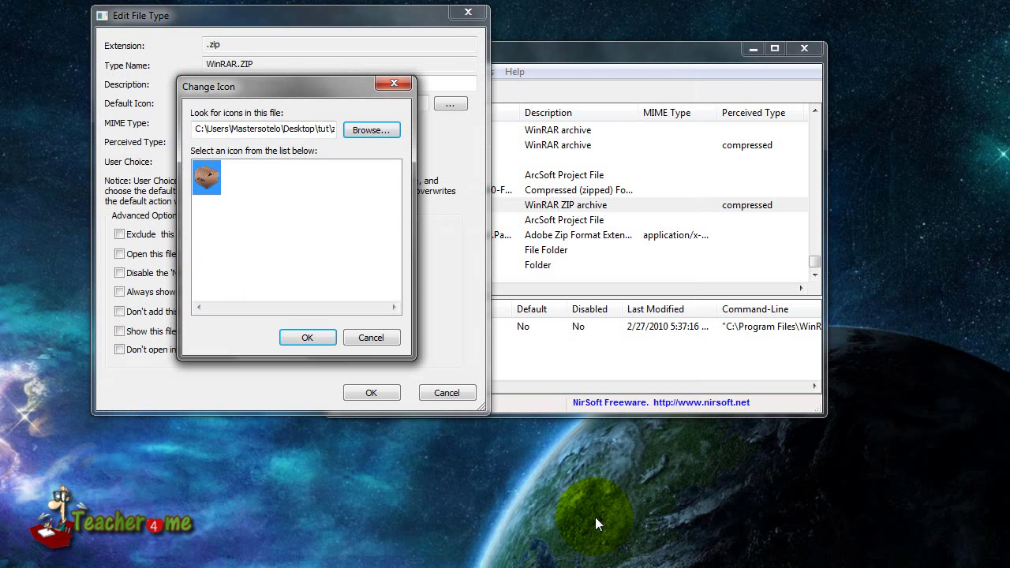
left_click(305, 339)
left_click(355, 390)
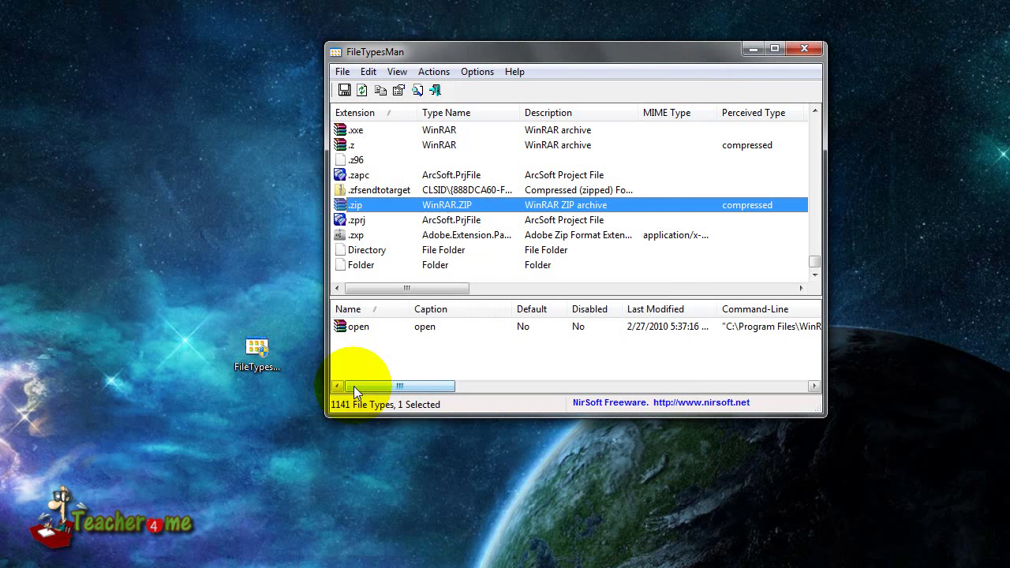
Place filetypesman-x64.zip on the desktop and check the icon it uses
left_click_drag(4, 258, 189, 300)
left_click(151, 303)
left_click(174, 390)
left_click(194, 315)
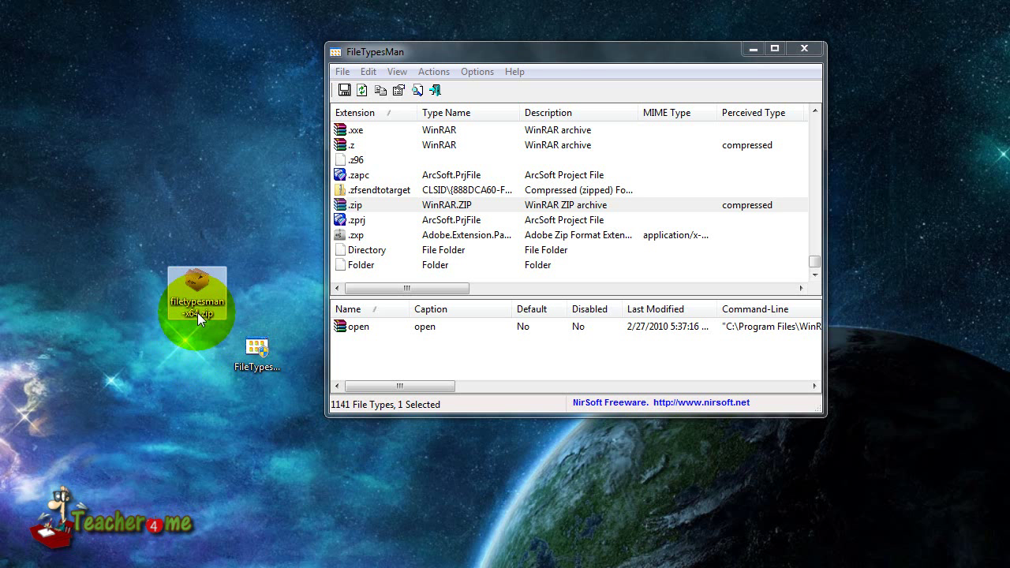
left_click(197, 312)
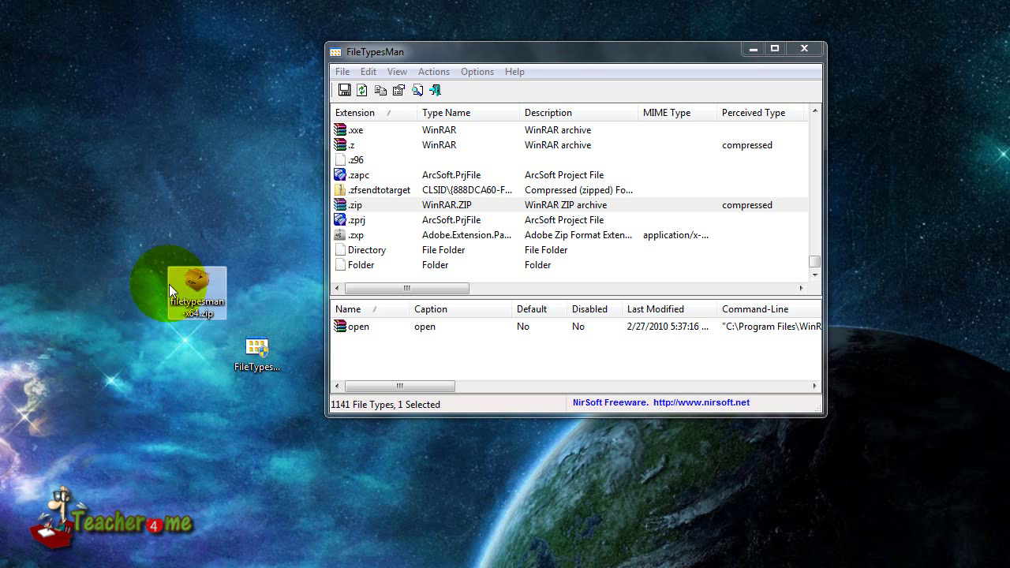
Open the .zip file type for editing and start browsing for a different default icon file
left_click(366, 206)
right_click(366, 206)
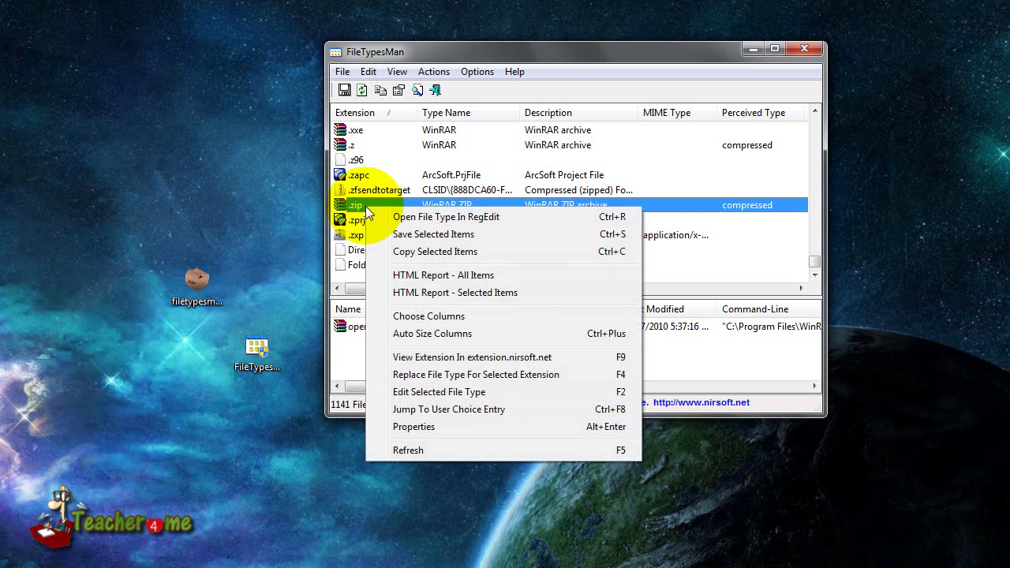
left_click(408, 392)
left_click_drag(484, 273, 637, 144)
left_click(689, 240)
left_click(563, 268)
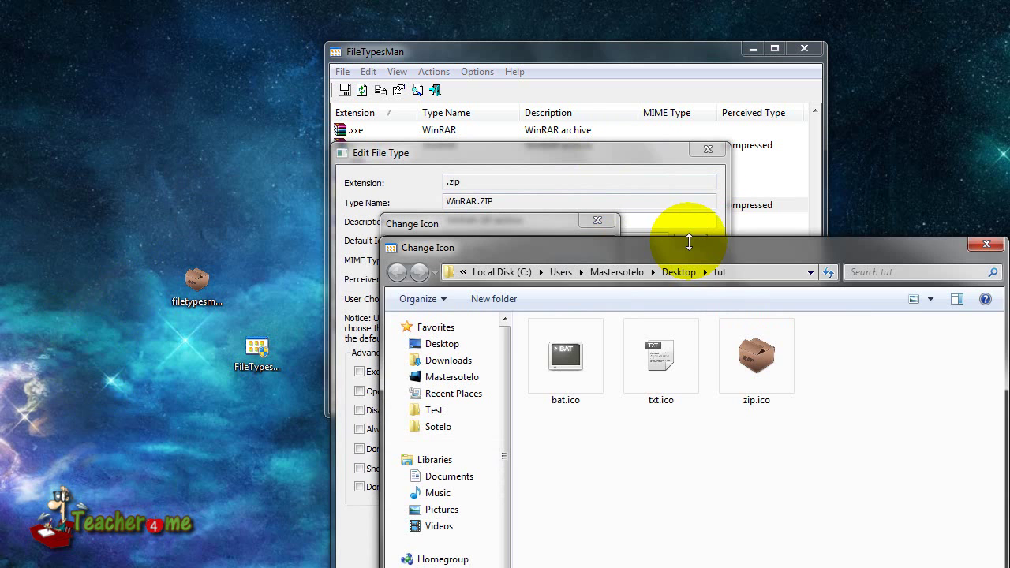
left_click_drag(685, 239, 92, 217)
left_click_drag(375, 207, 618, 134)
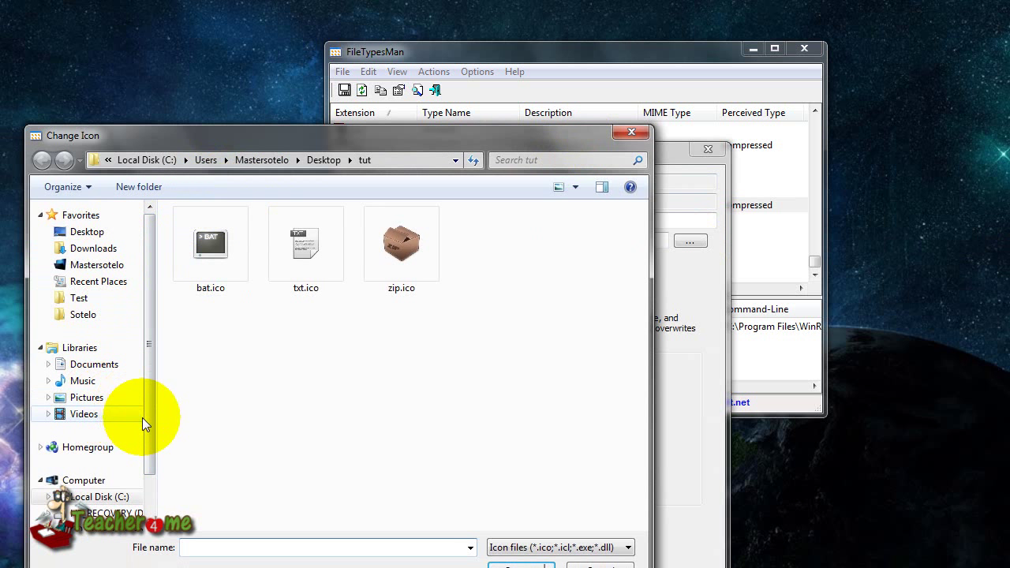
Browse to the Winrar folder inside Program Files (x86) on Local Disk (C:)
left_click_drag(149, 432, 149, 487)
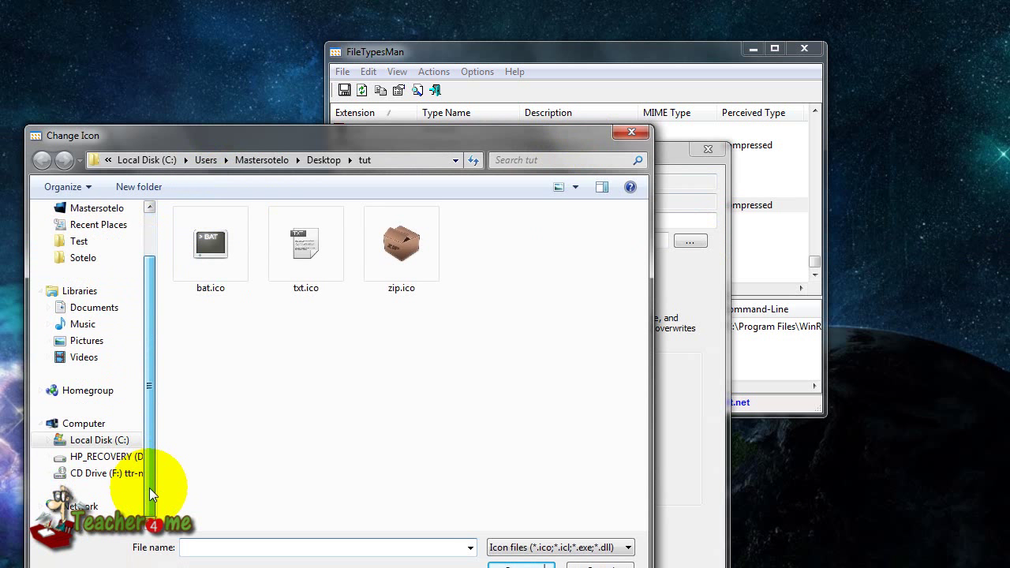
left_click(48, 440)
mouse_move(149, 418)
left_mouse_down()
mouse_move(149, 432)
mouse_move(135, 419)
left_mouse_up()
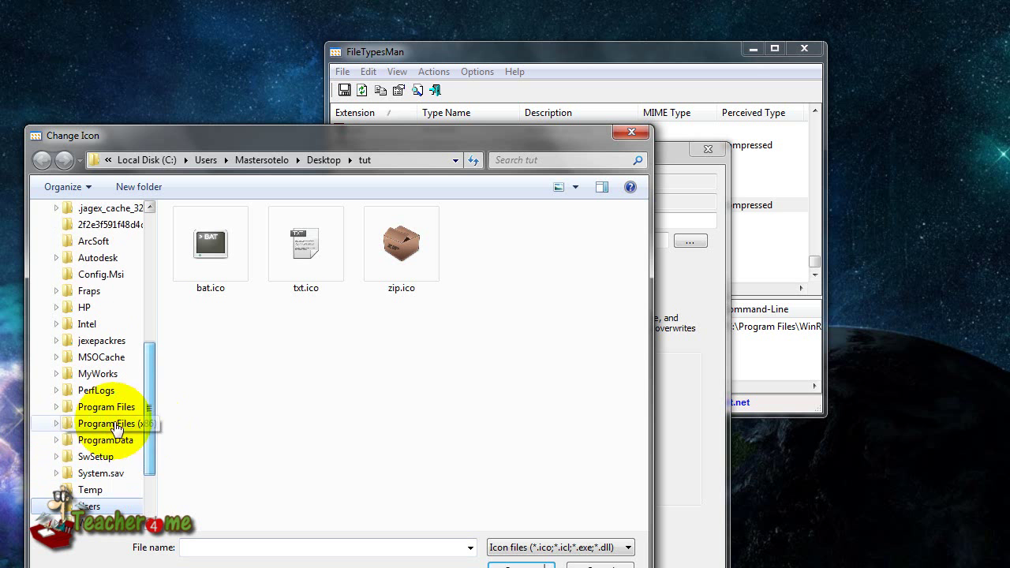
left_click(56, 423)
left_click_drag(149, 298, 149, 473)
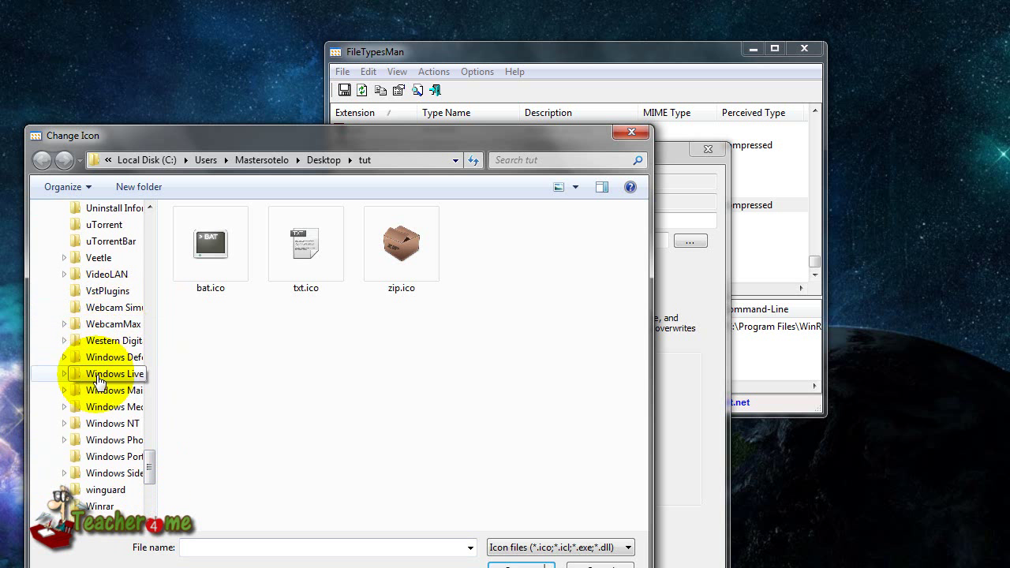
left_click_drag(149, 472, 149, 476)
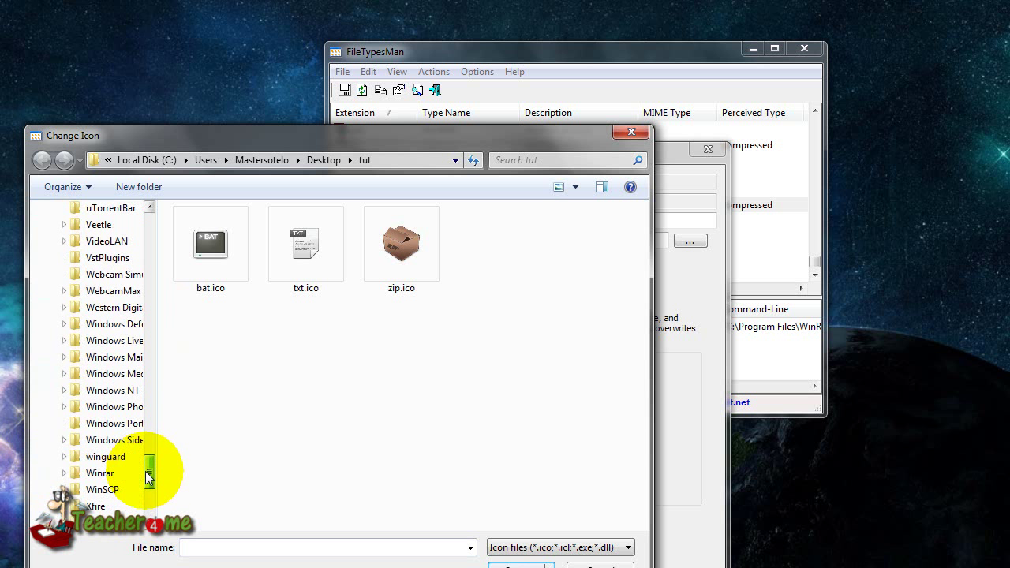
left_click(101, 473)
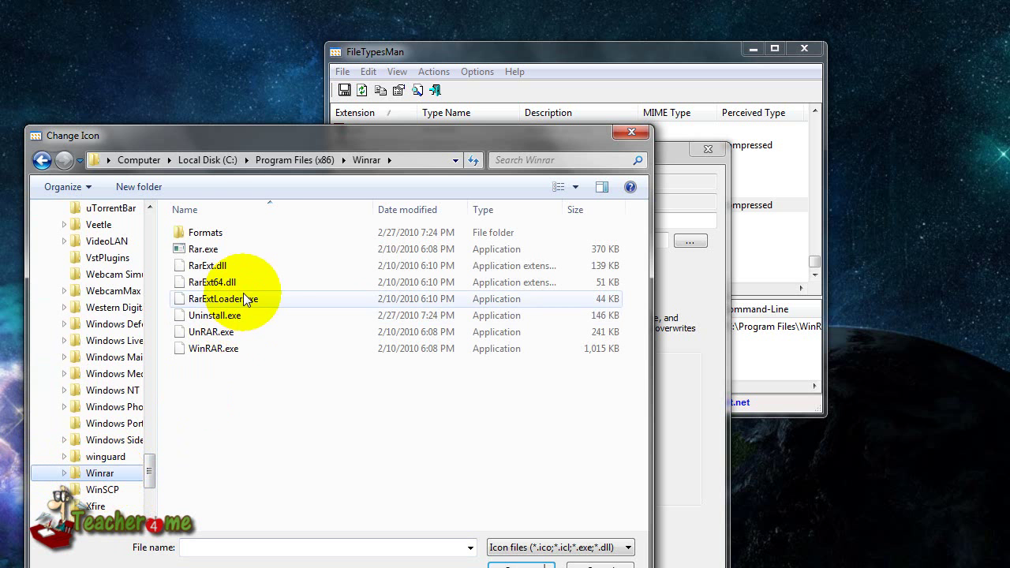
Set the .zip default icon to the first icon in WinRAR.exe and save the file type
left_click(224, 351)
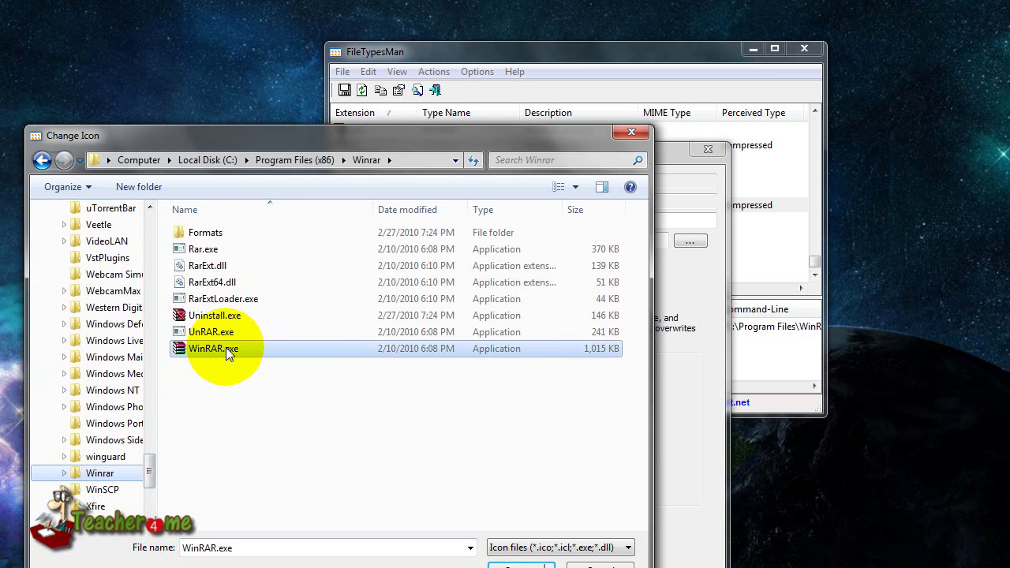
left_click(521, 567)
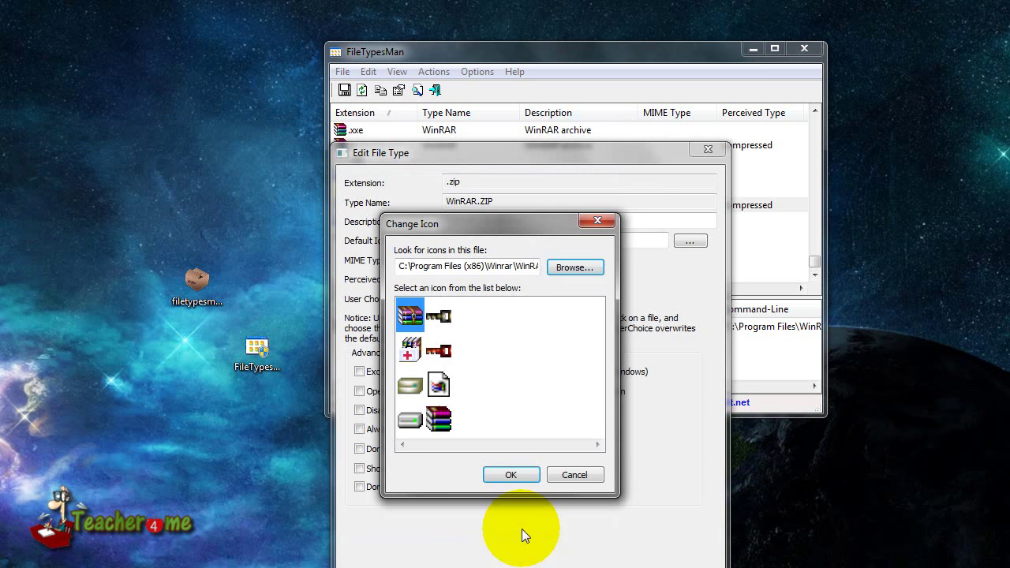
left_click(511, 474)
left_click(601, 556)
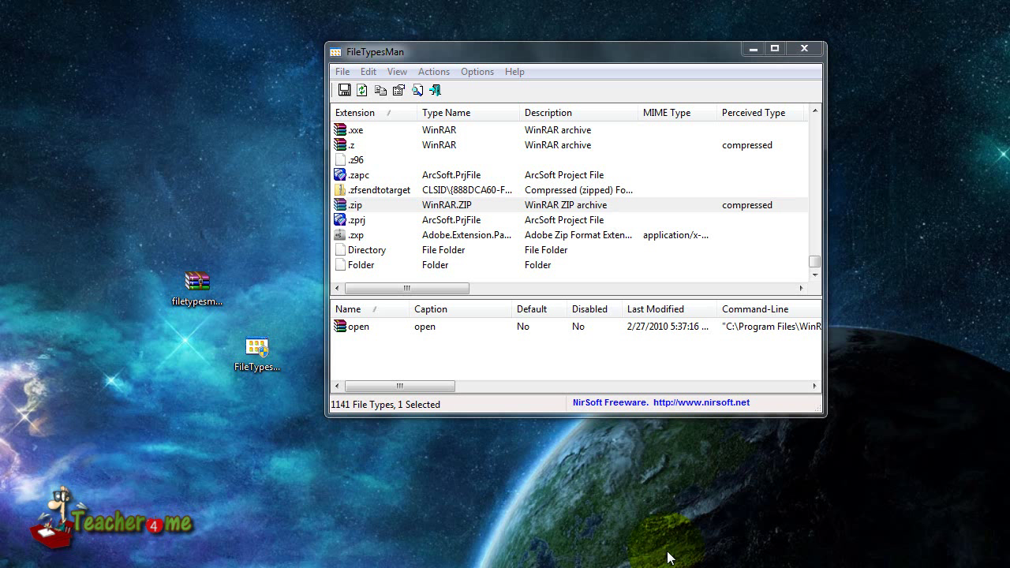
Reposition filetypesman-x64.zip and FileTypesMan.exe side by side on the desktop and shift the FileTypesMan window slightly
left_click_drag(197, 283, 146, 230)
left_click_drag(256, 350, 190, 291)
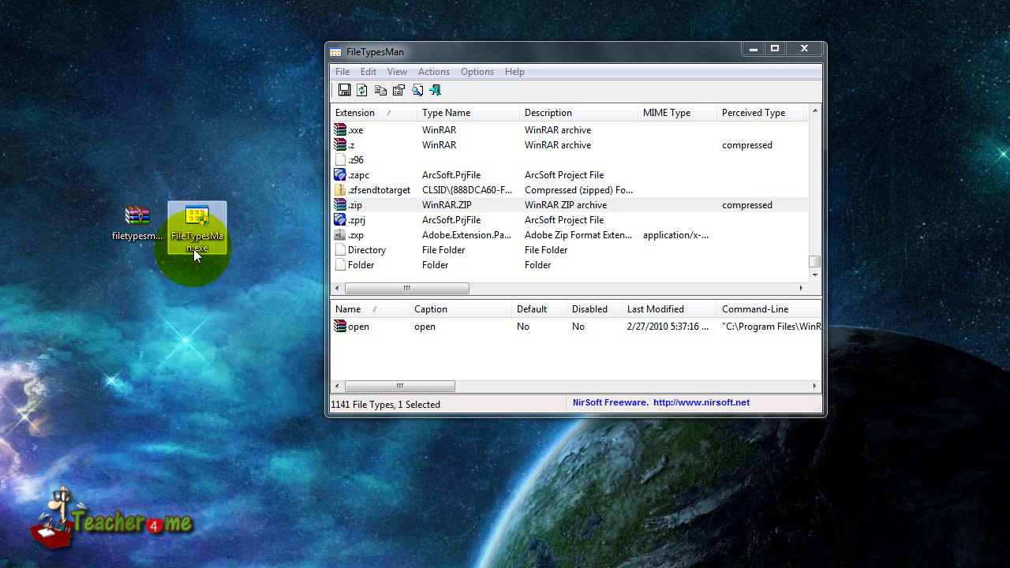
left_click_drag(420, 52, 374, 47)
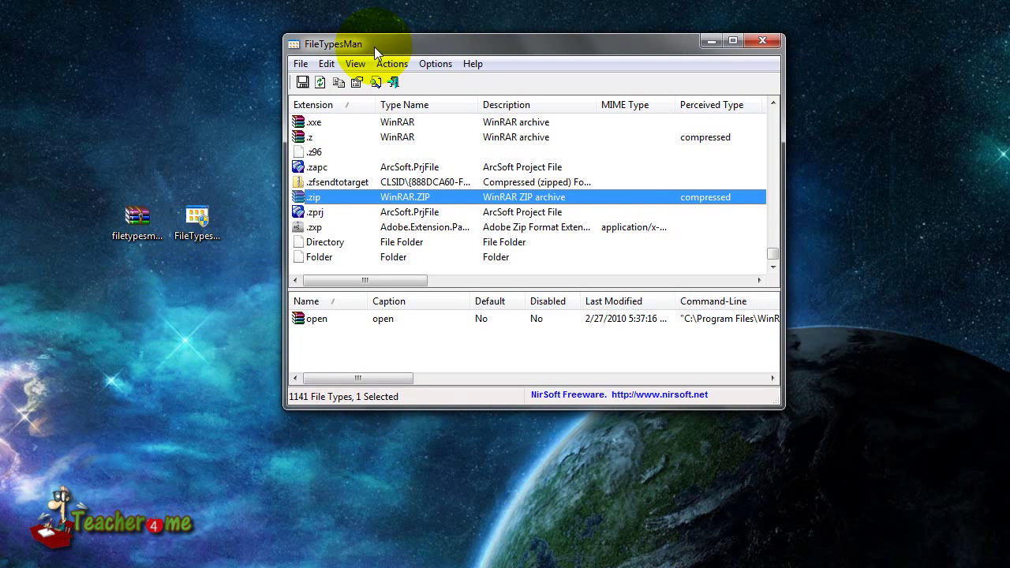
left_click_drag(262, 302, 235, 282)
left_click(234, 282)
left_click(142, 387)
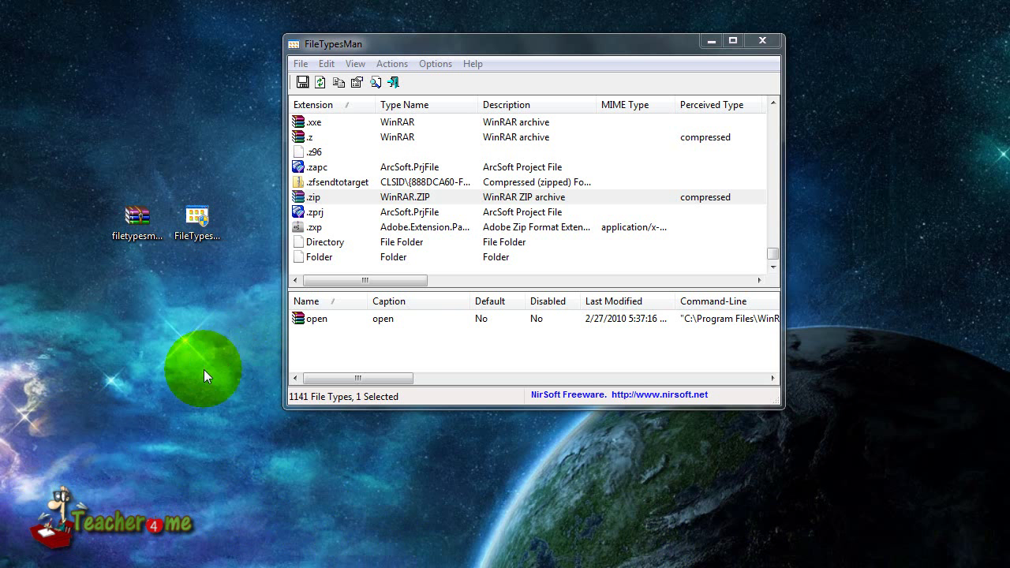
Place the tut folder on the desktop directly below filetypesman-x64.zip
left_click_drag(149, 359, 185, 343)
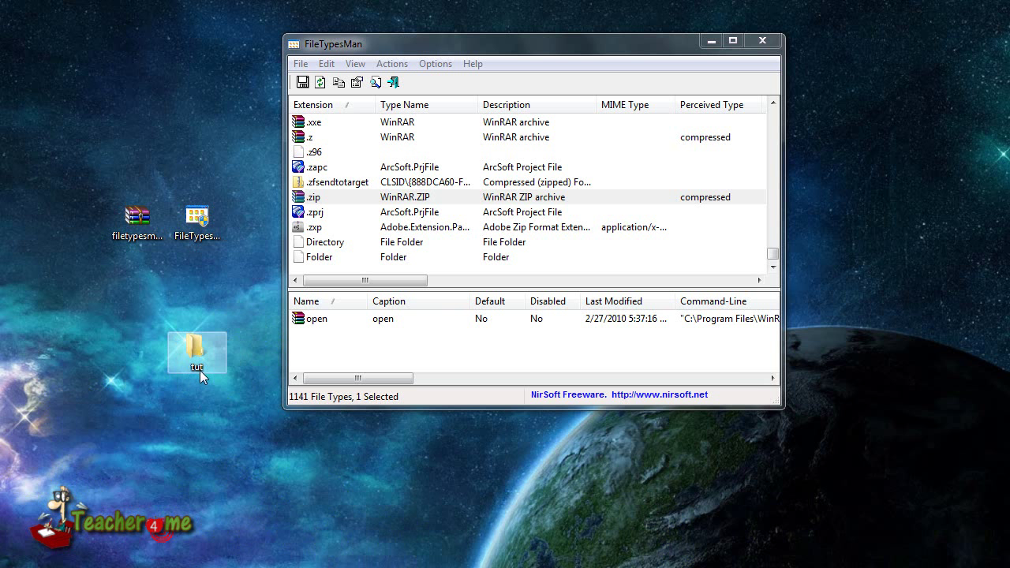
left_click_drag(194, 381, 135, 290)
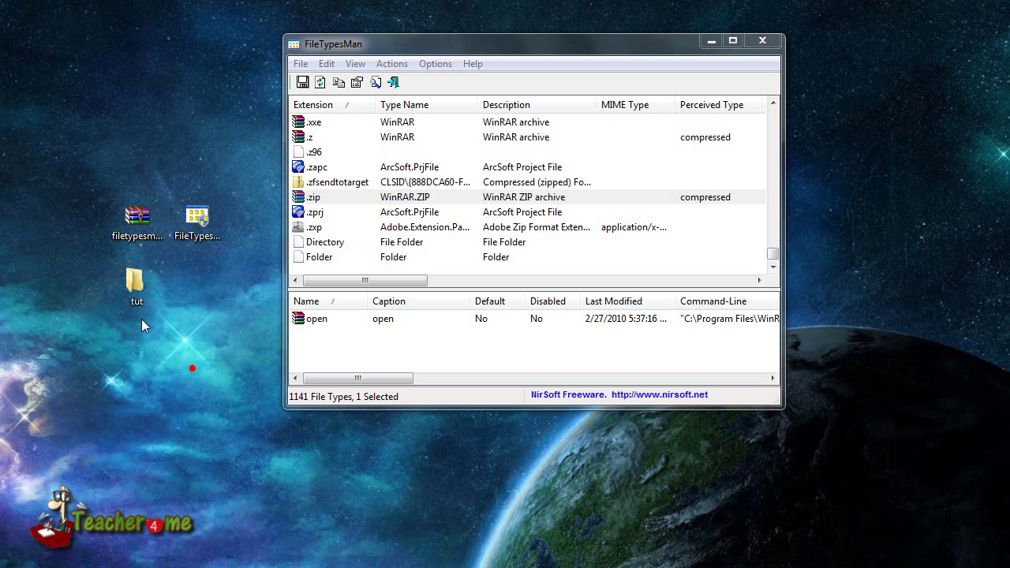
left_click(82, 351)
left_click_drag(79, 364, 182, 281)
Move the tut folder to the desktop's upper-left corner and open the icon change option in its properties
right_click(137, 281)
right_click(131, 280)
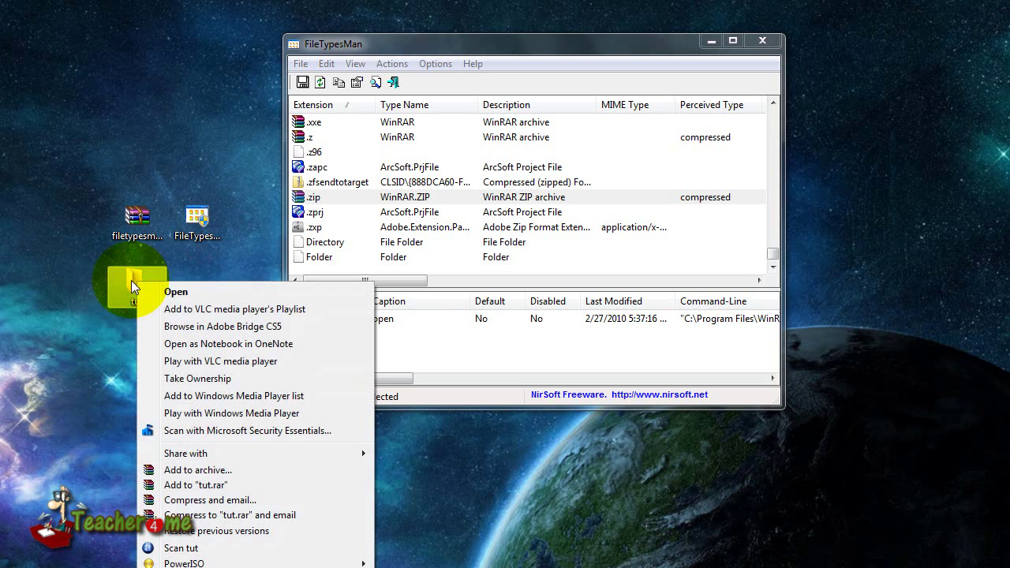
left_click_drag(113, 299, 80, 28)
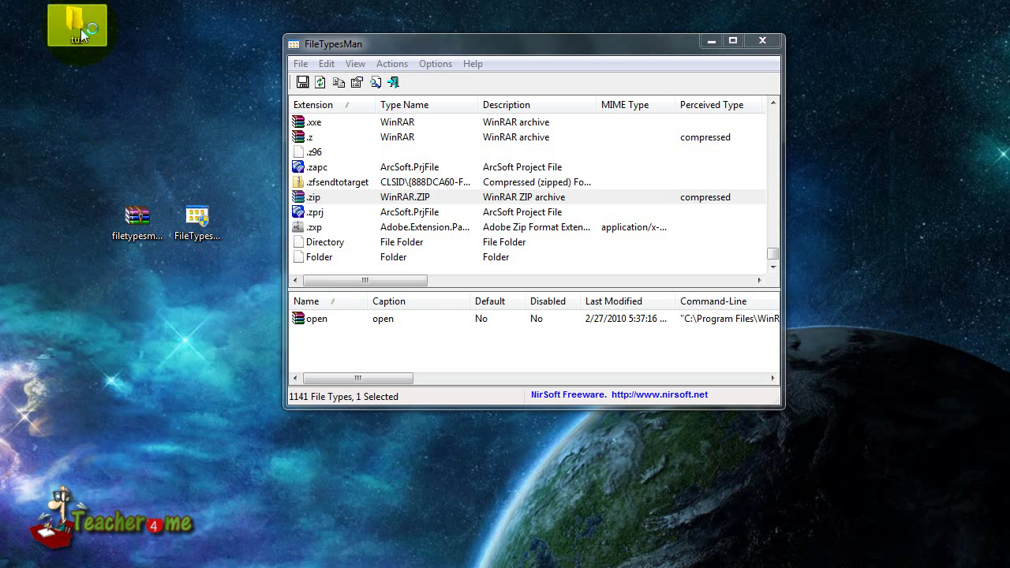
right_click(81, 32)
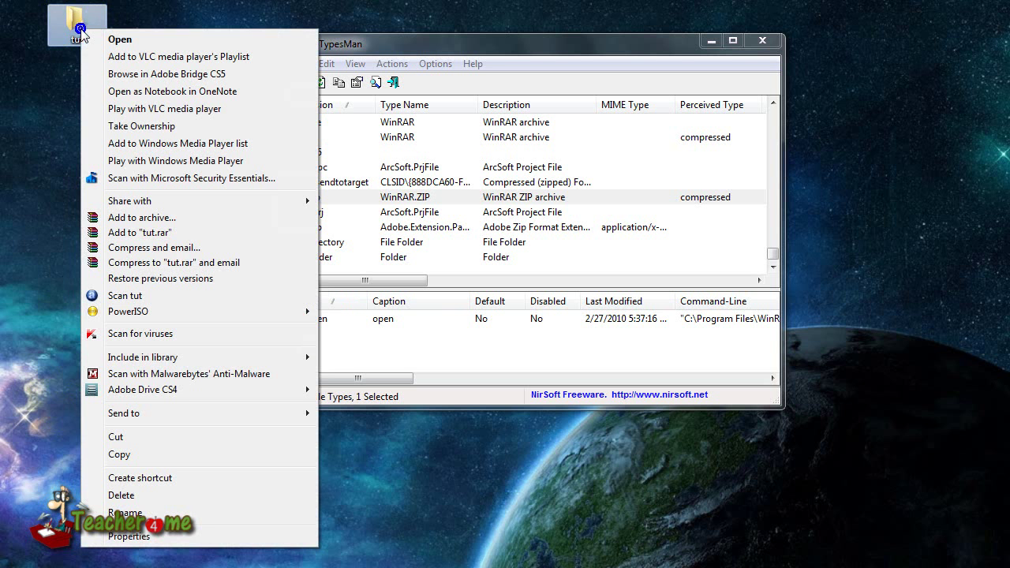
left_click(128, 536)
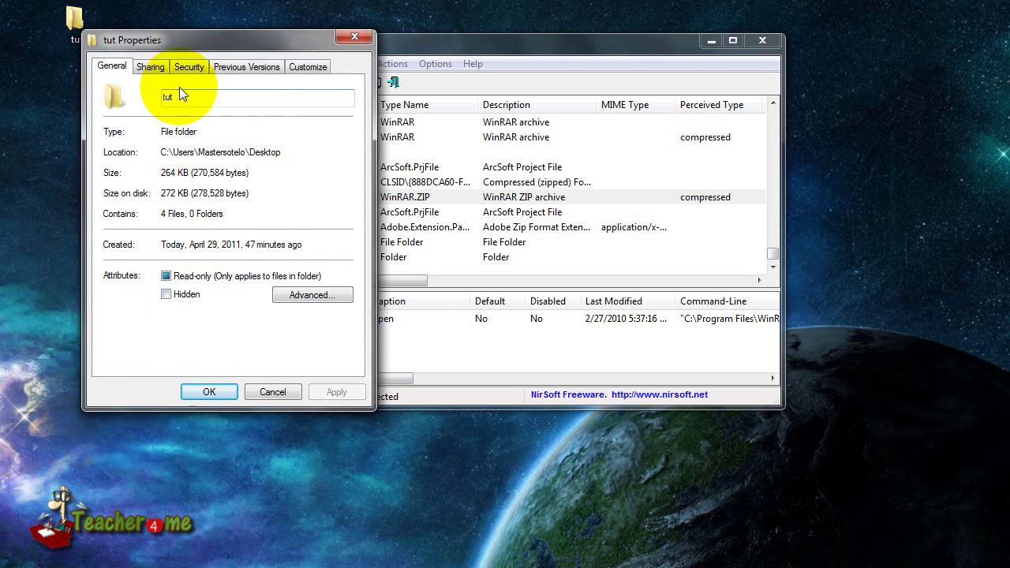
left_click(307, 68)
left_click(147, 303)
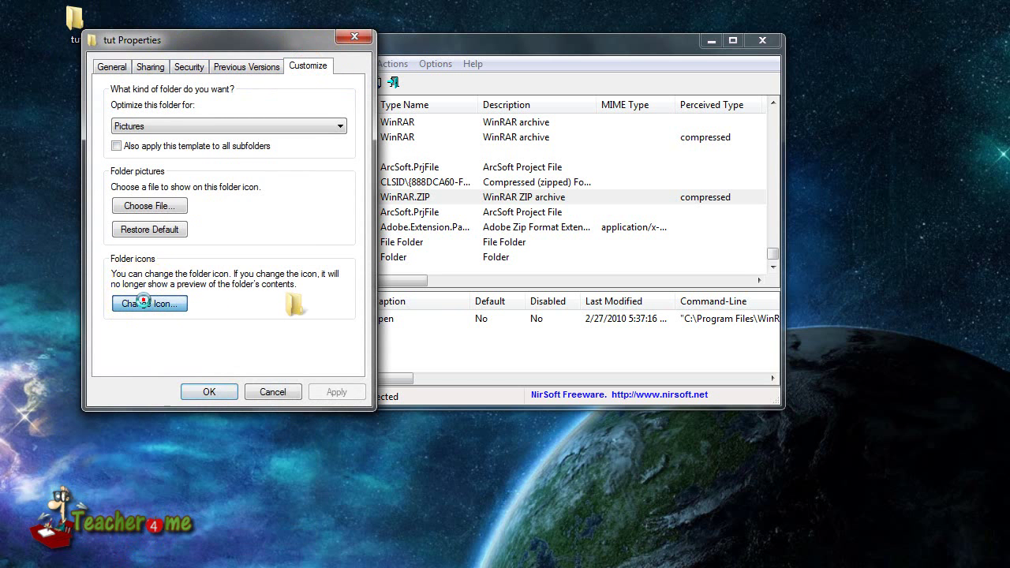
Set the tut folder's icon to folder_documents.ico from the tut folder on the Desktop and save its properties
left_click_drag(222, 113, 200, 89)
left_click(290, 139)
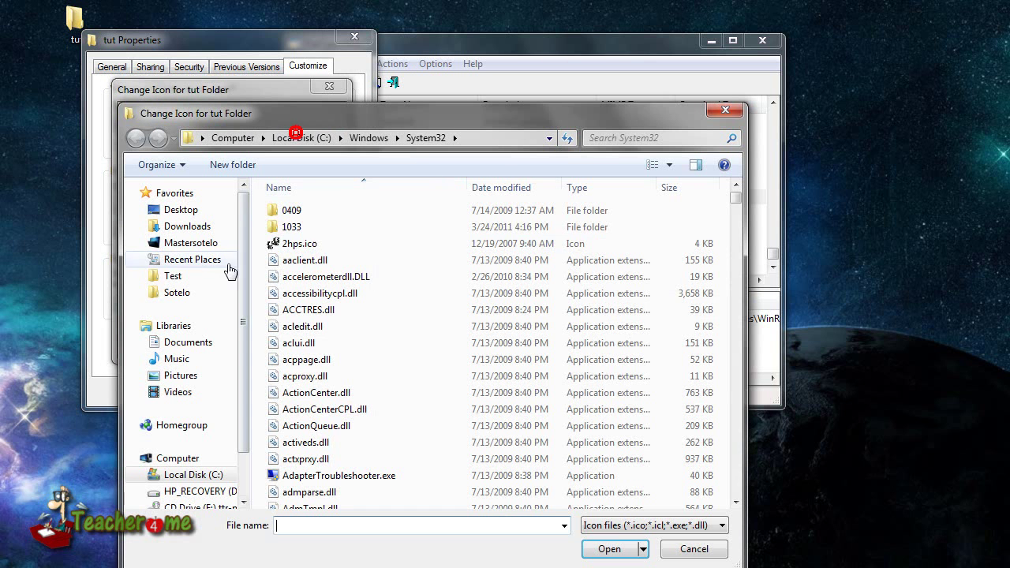
left_click(171, 209)
scroll(738, 228, "down", 5)
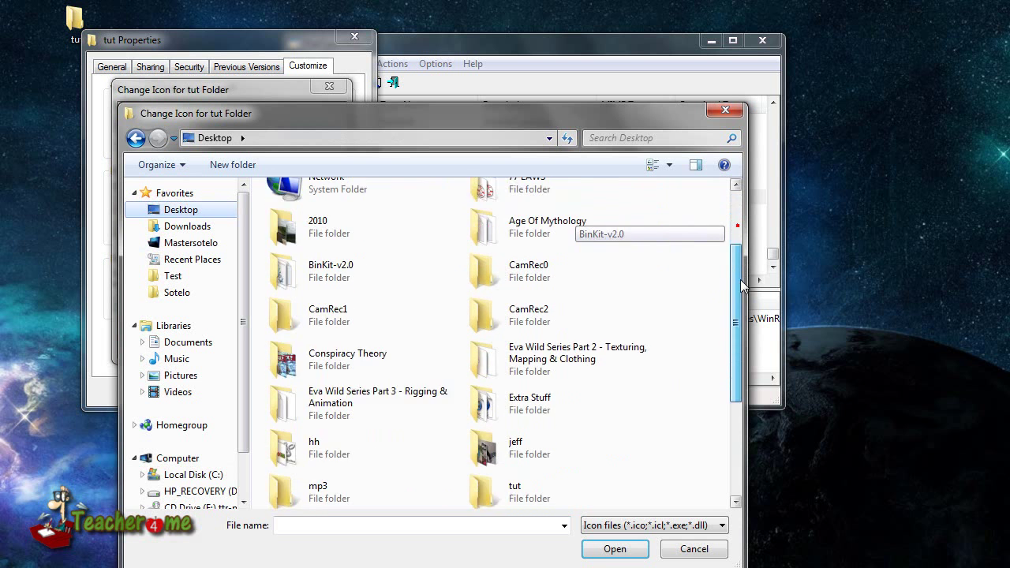
left_click(563, 379)
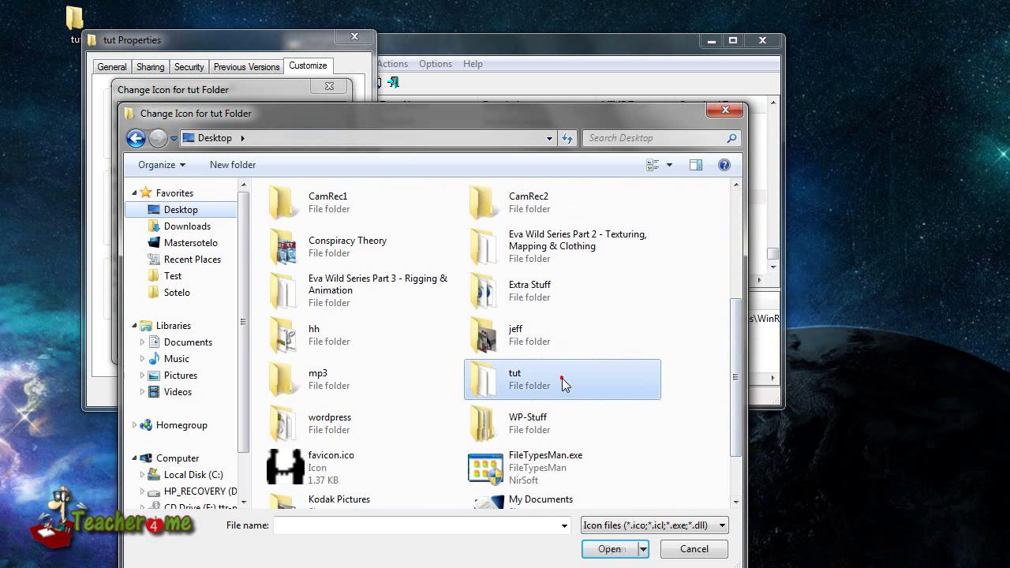
double_click(563, 382)
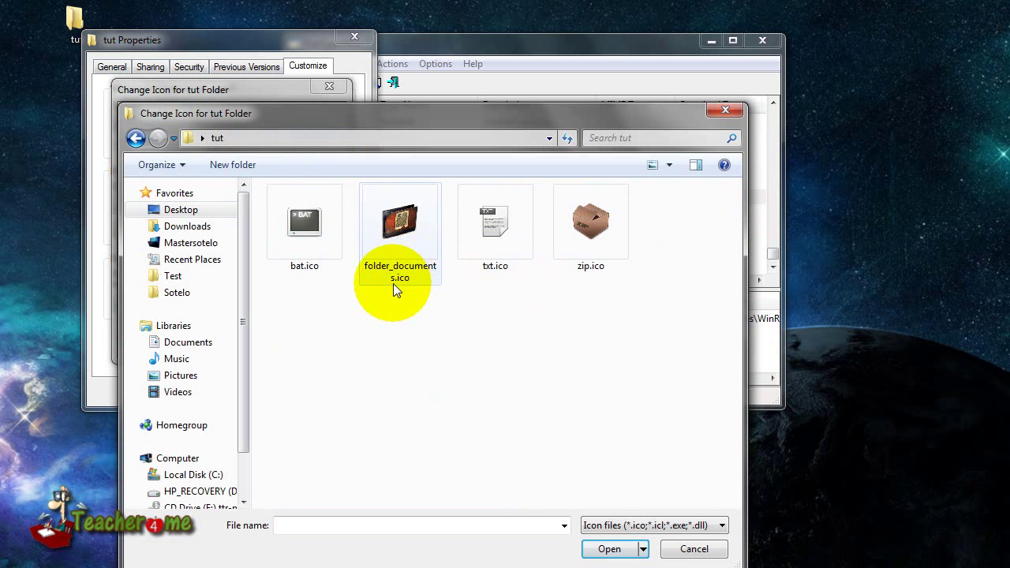
left_click(403, 249)
left_click(602, 548)
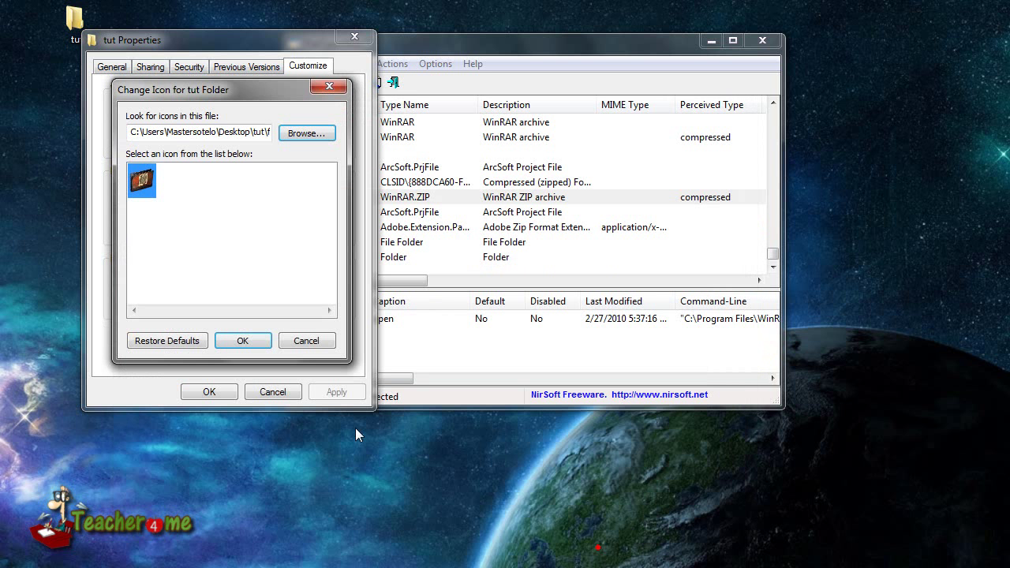
left_click(225, 348)
left_click(314, 393)
left_click(209, 392)
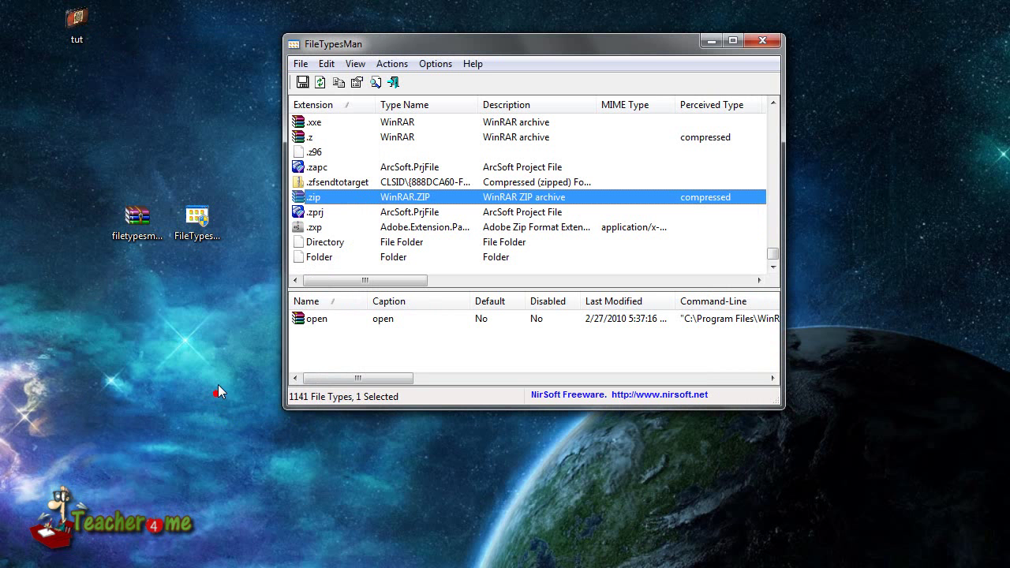
Move the tut folder back below filetypesman-x64.zip on the desktop
left_click_drag(77, 22, 139, 289)
left_click(178, 417)
left_click(168, 407)
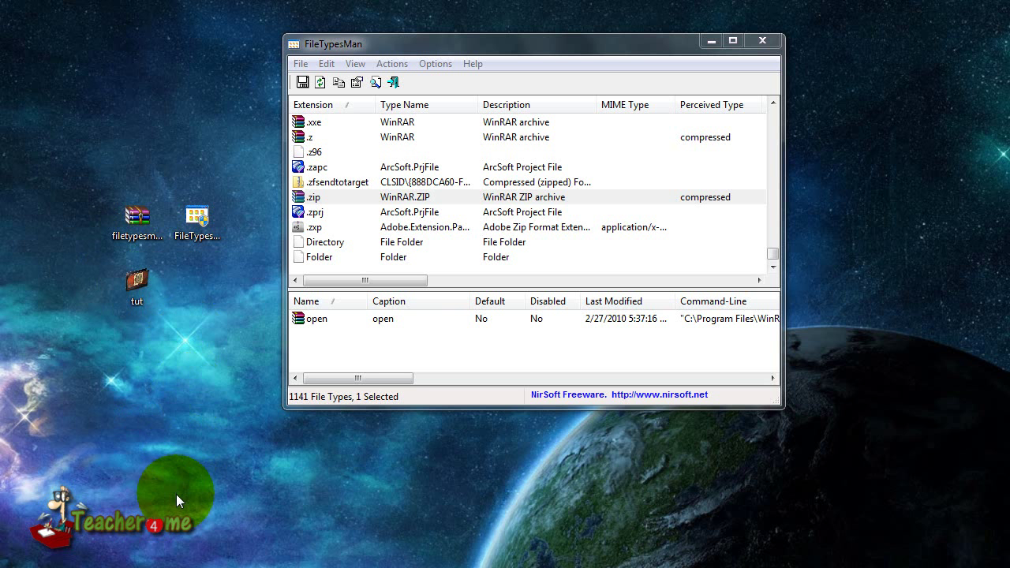
Check the properties of filetypesman-x64.zip for an icon customization option and close them without changes
right_click(138, 235)
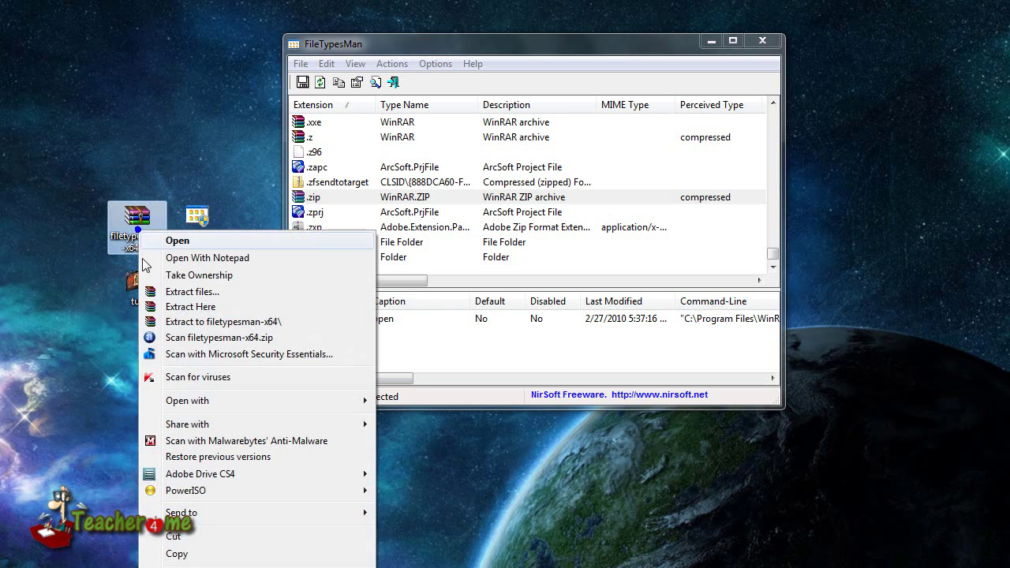
left_click(187, 567)
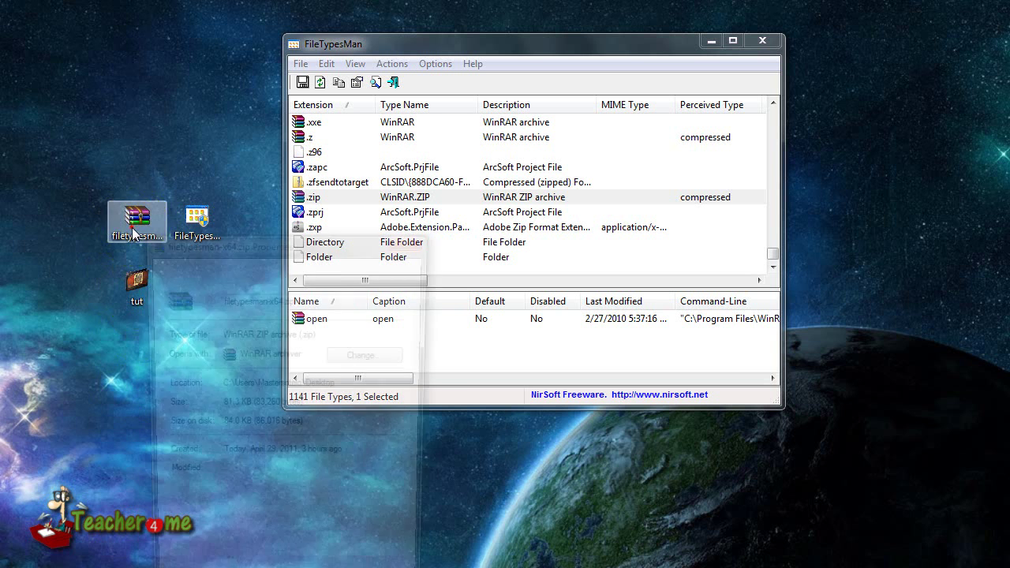
left_click_drag(131, 227, 102, 149)
left_click_drag(273, 247, 281, 177)
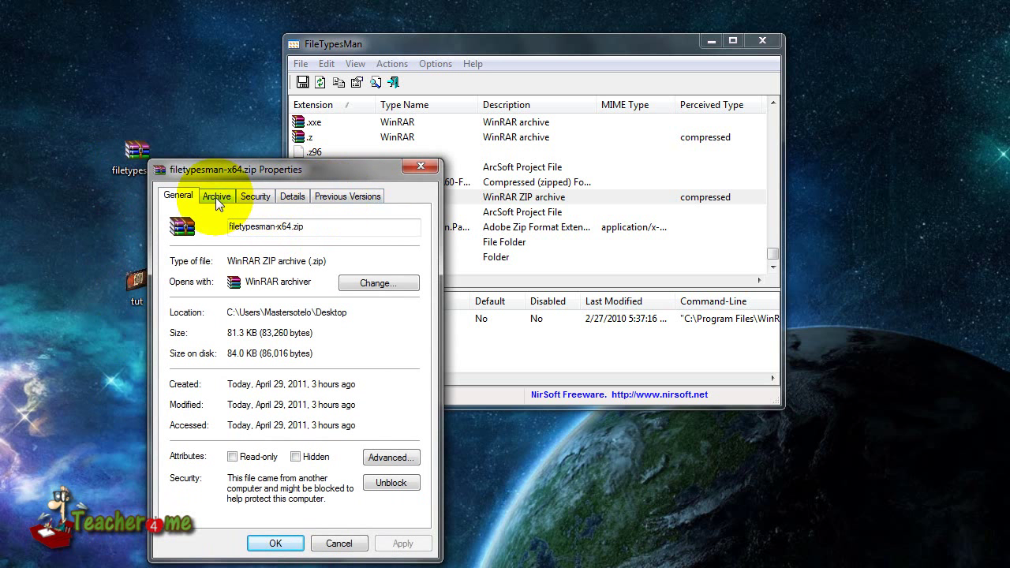
left_click_drag(317, 169, 333, 149)
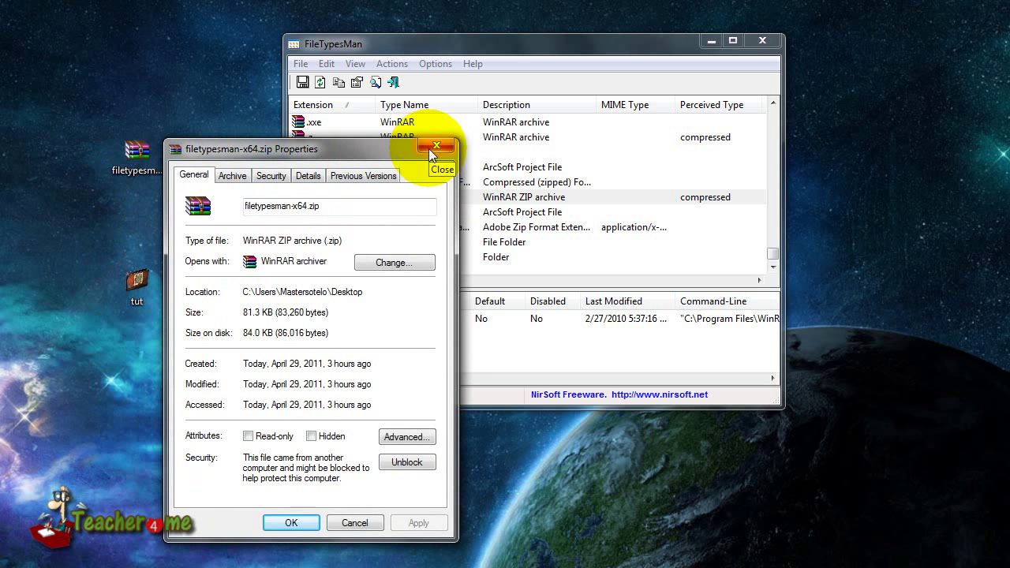
left_click(357, 524)
Return filetypesman-x64.zip beside FileTypesMan.exe, place the tut folder below FileTypesMan.exe, and shift the FileTypesMan window aside
left_click_drag(137, 154, 134, 224)
left_click_drag(202, 293, 203, 293)
left_click(182, 347)
left_click_drag(626, 50, 675, 54)
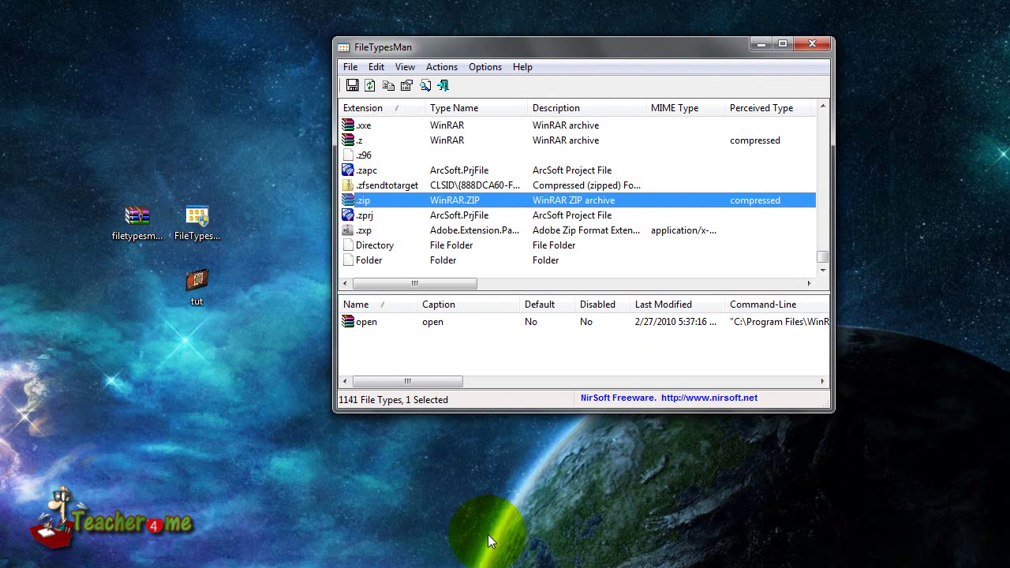